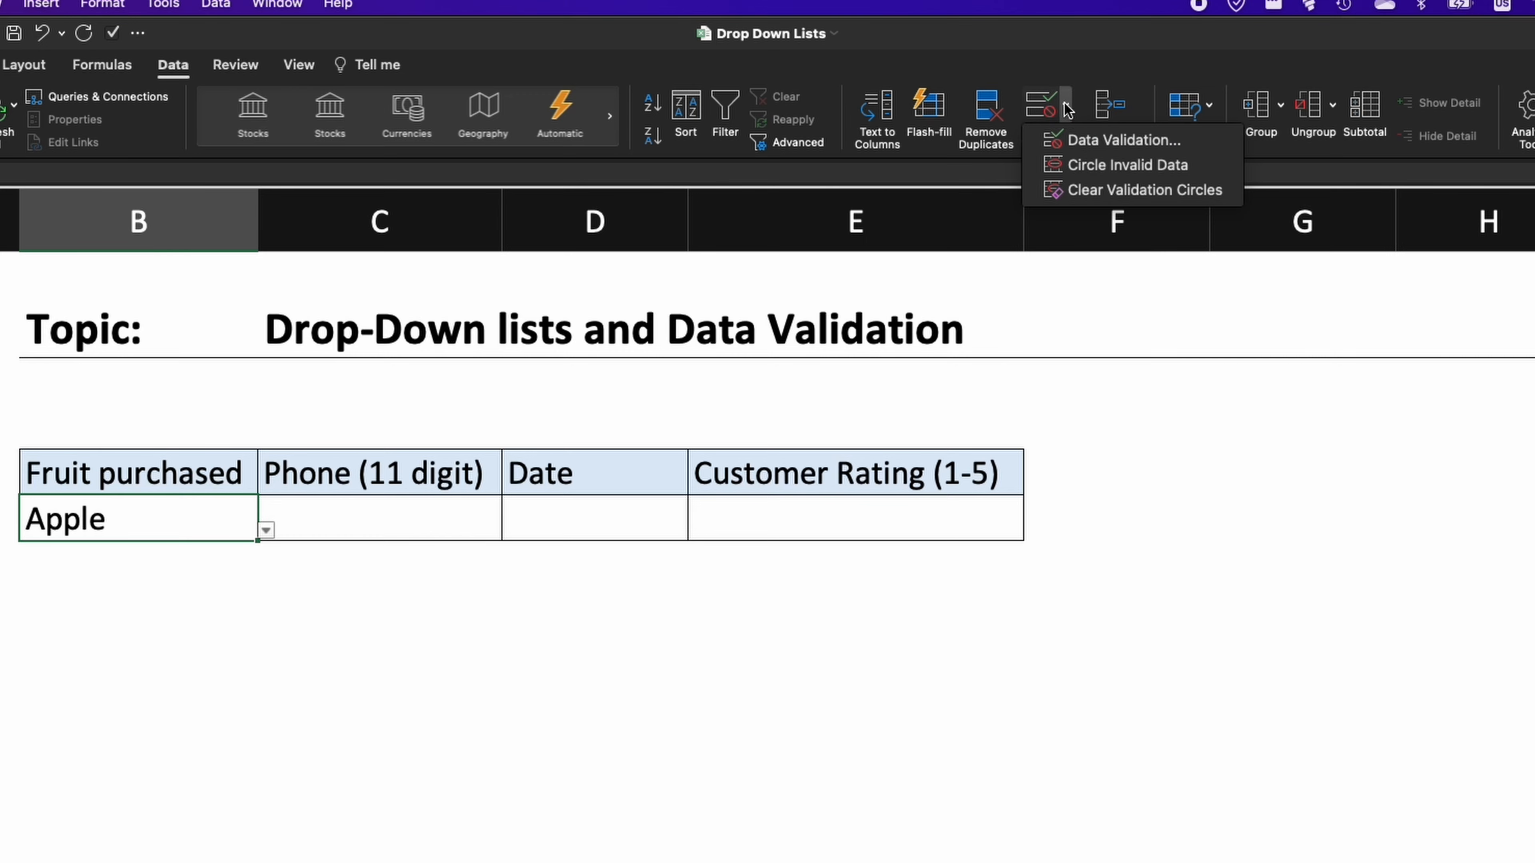
On the LIST sheet, add Orange to the fruit list in cell B9, below Peach.
{"action": "left_click", "coordinate": [134, 835]}
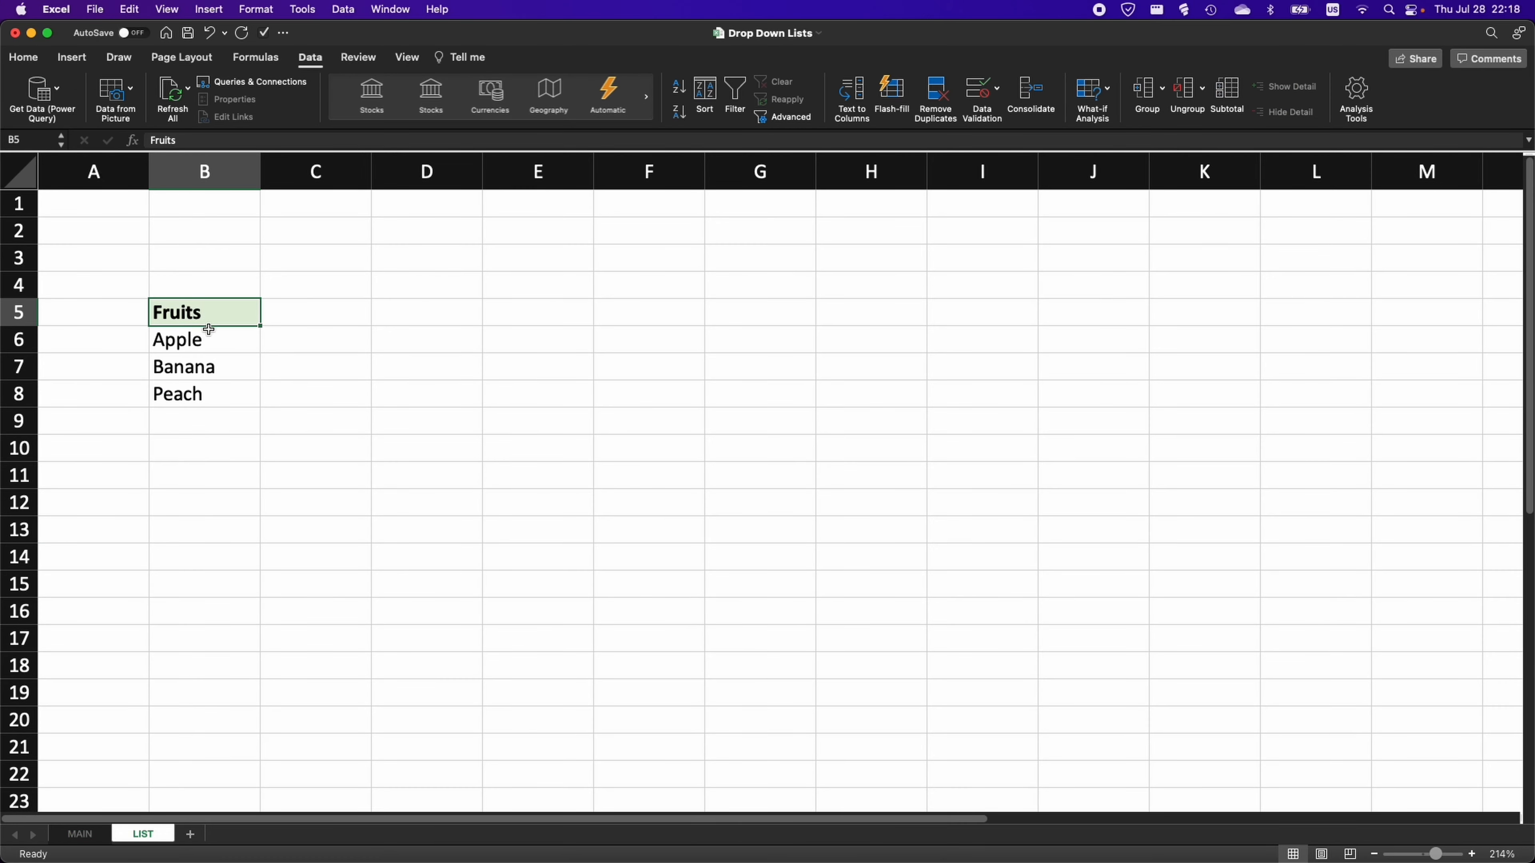
{"action": "left_click_drag", "start_coordinate": [204, 340], "coordinate": [209, 393]}
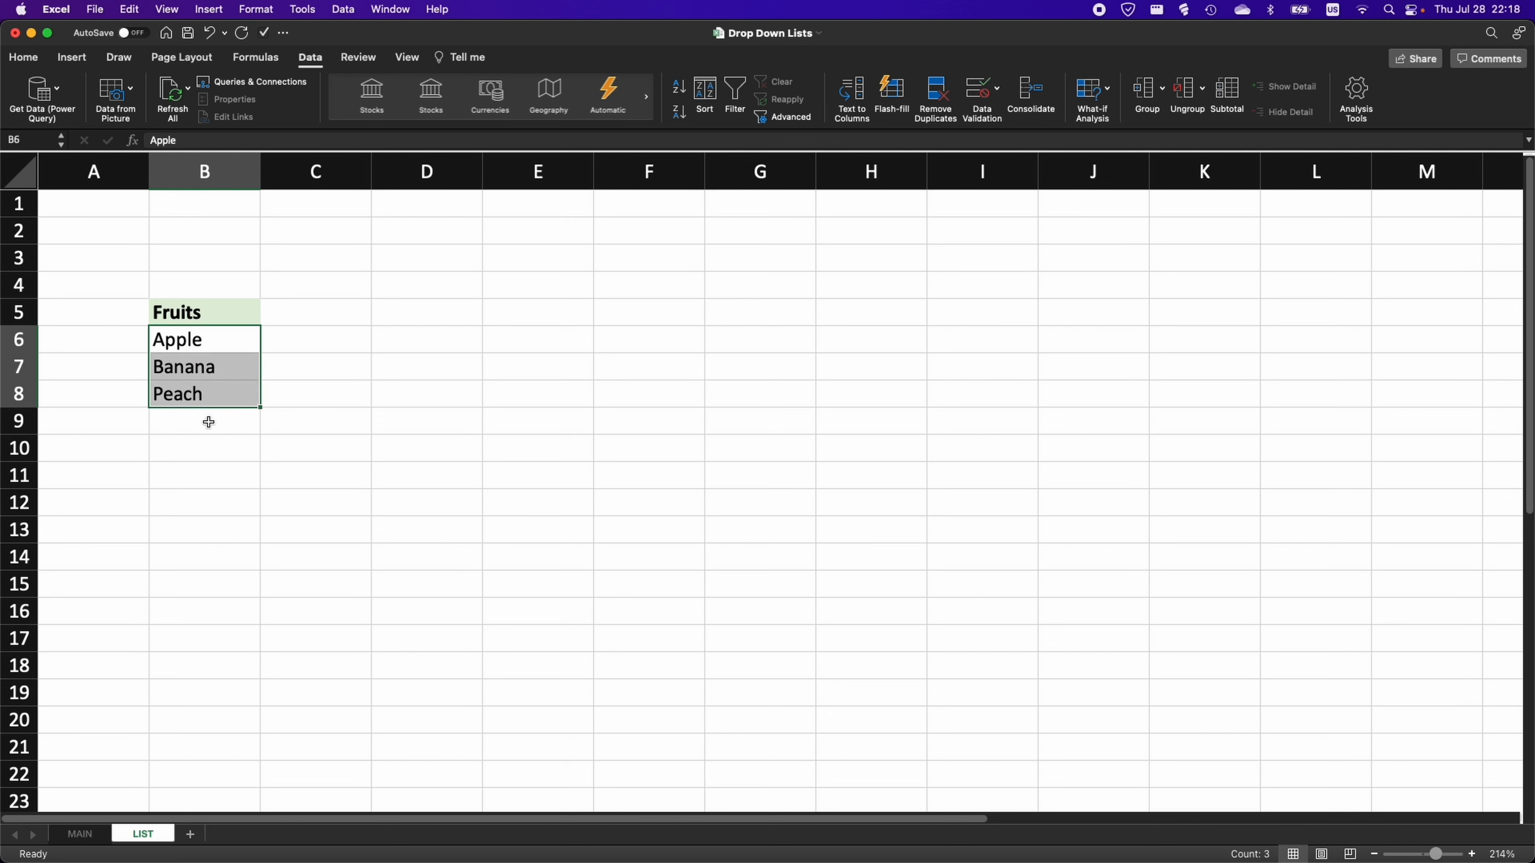
{"action": "left_click", "coordinate": [209, 422]}
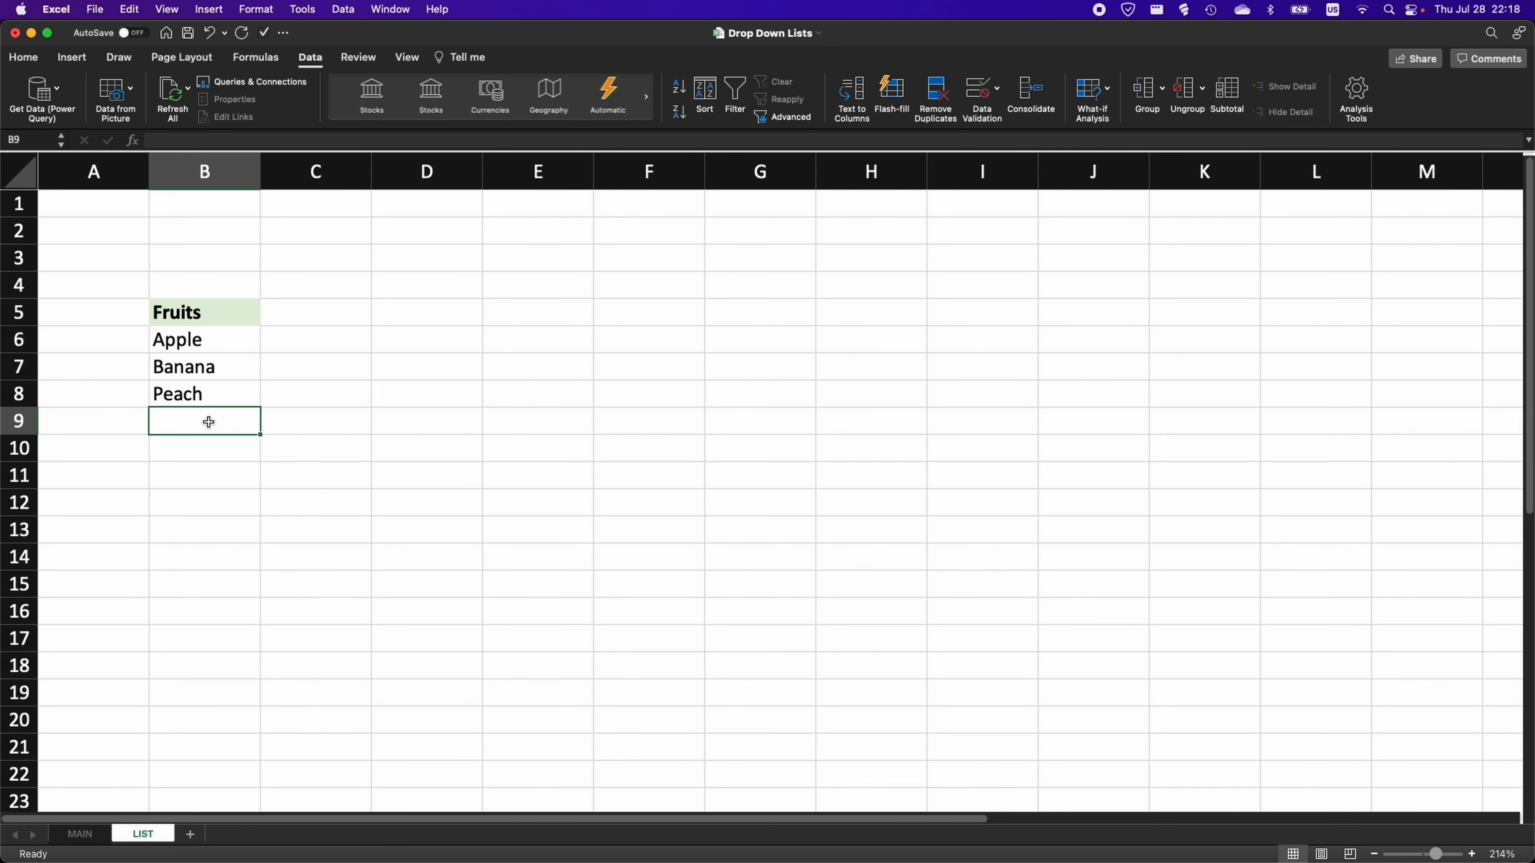
{"action": "type", "text": "Orange"}
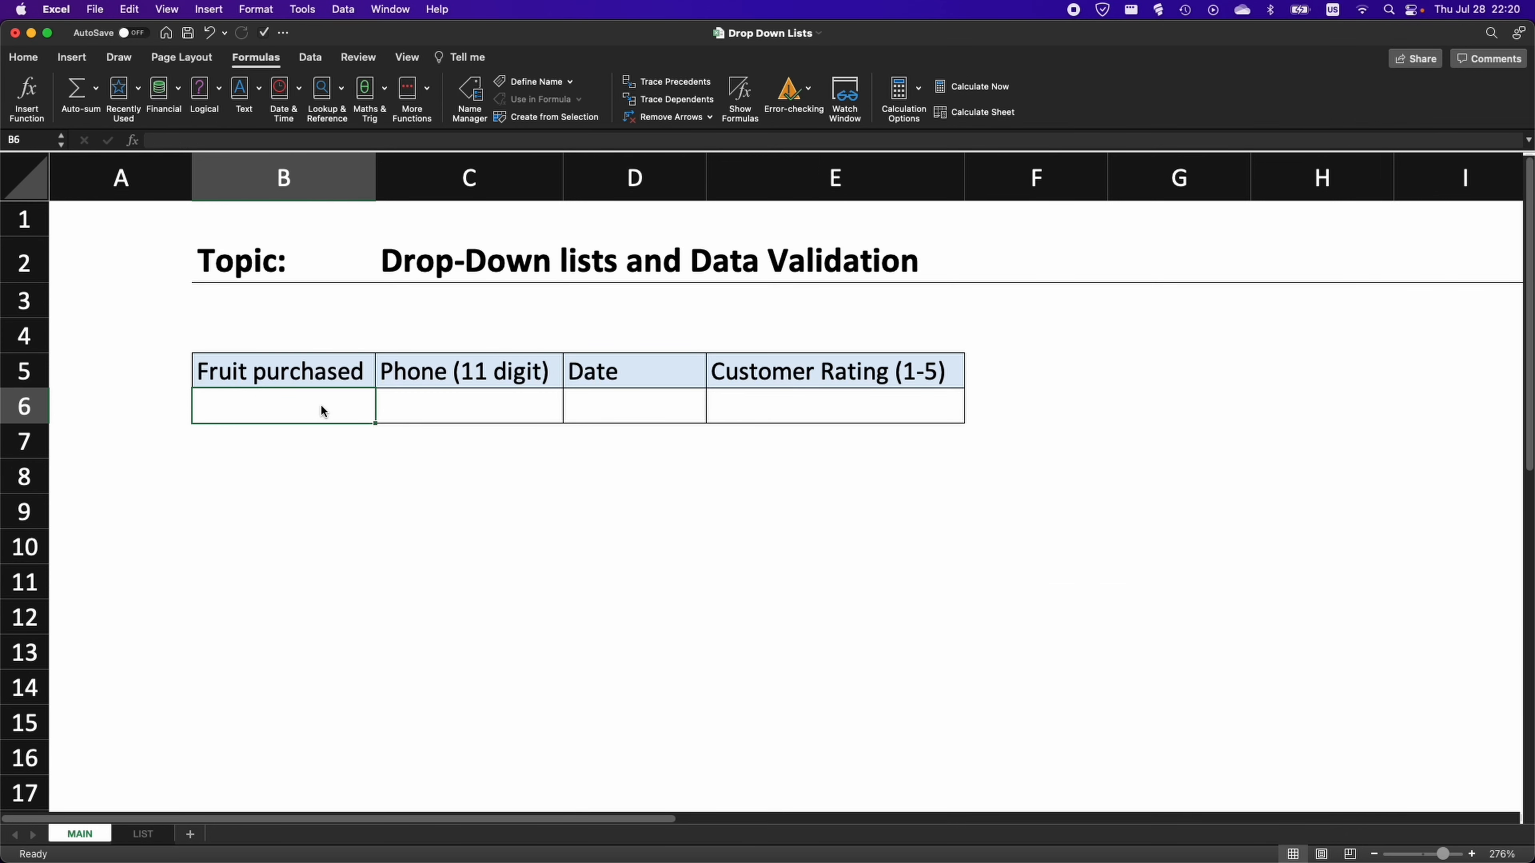
Give the Fruit purchased cell B6 on the MAIN sheet list validation with source =LIST!$B$6:$B$9, and choose Banana from its drop-down.
{"action": "left_click", "coordinate": [310, 58]}
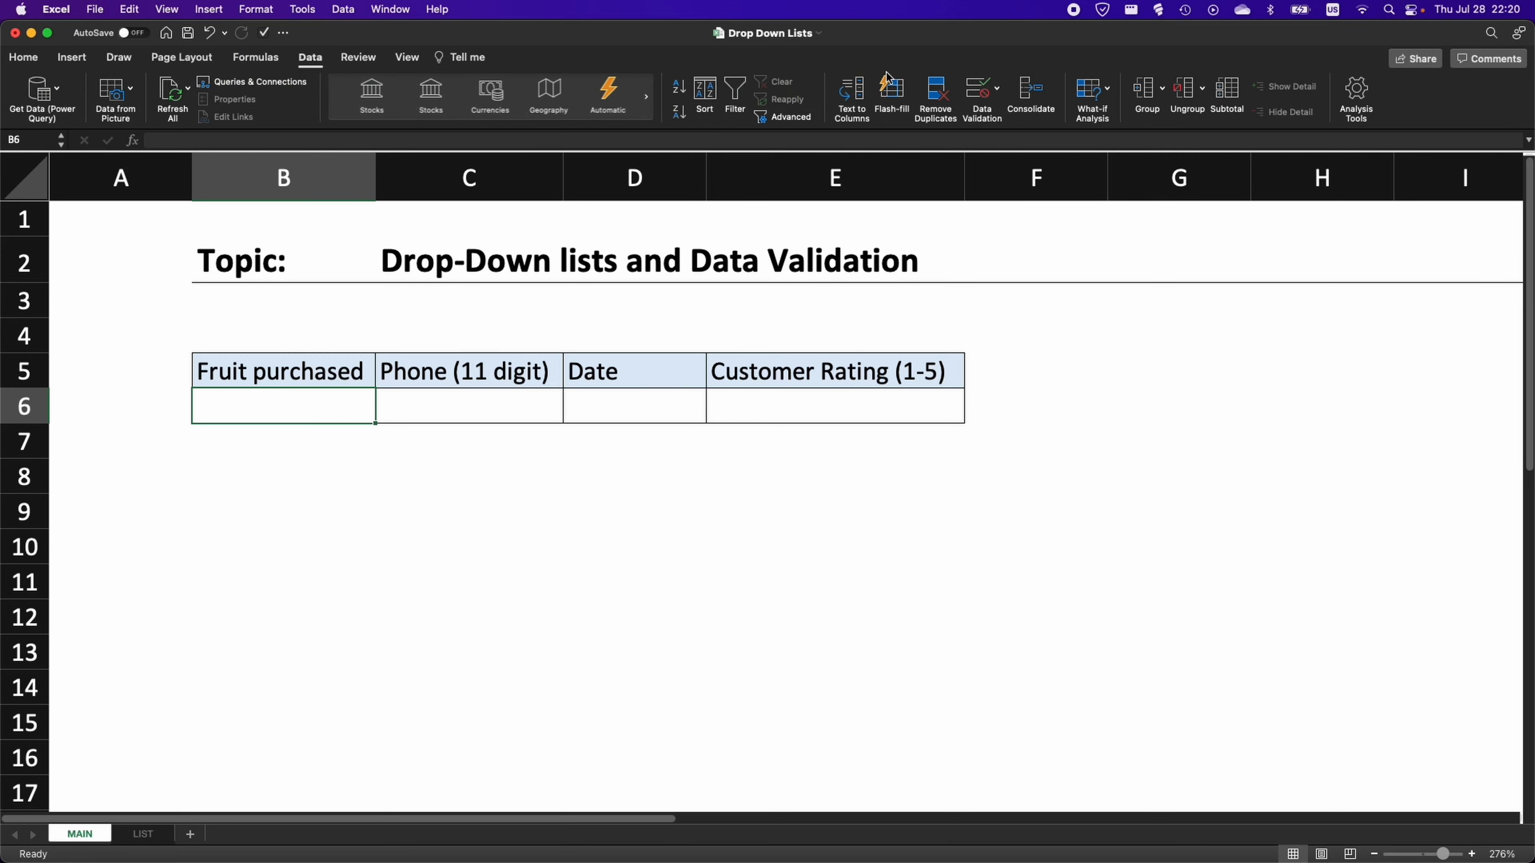
{"action": "left_click", "coordinate": [970, 88]}
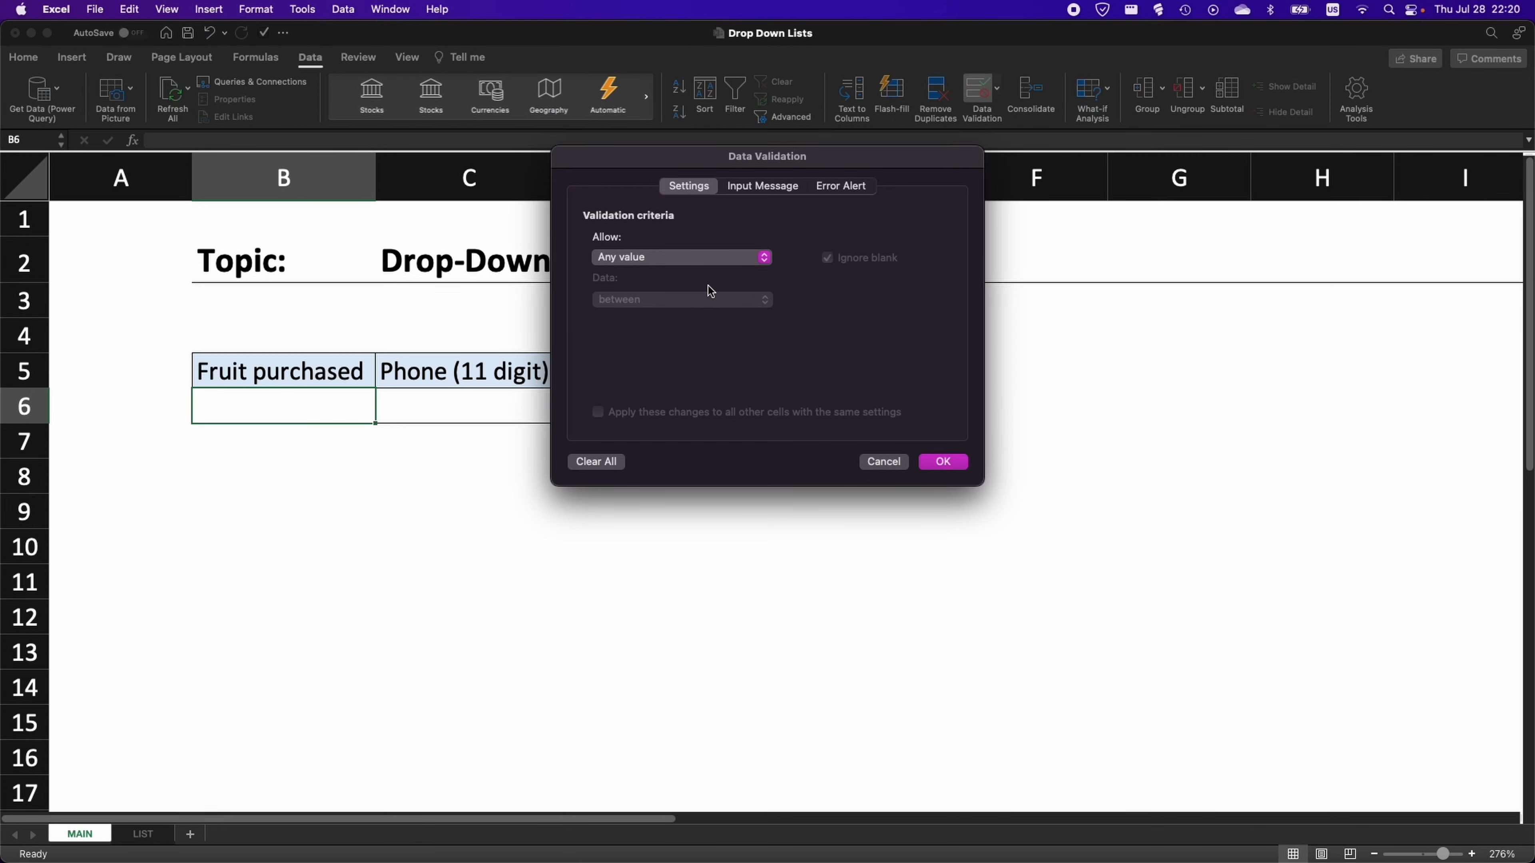
{"action": "left_click", "coordinate": [640, 259]}
{"action": "left_click", "coordinate": [624, 312]}
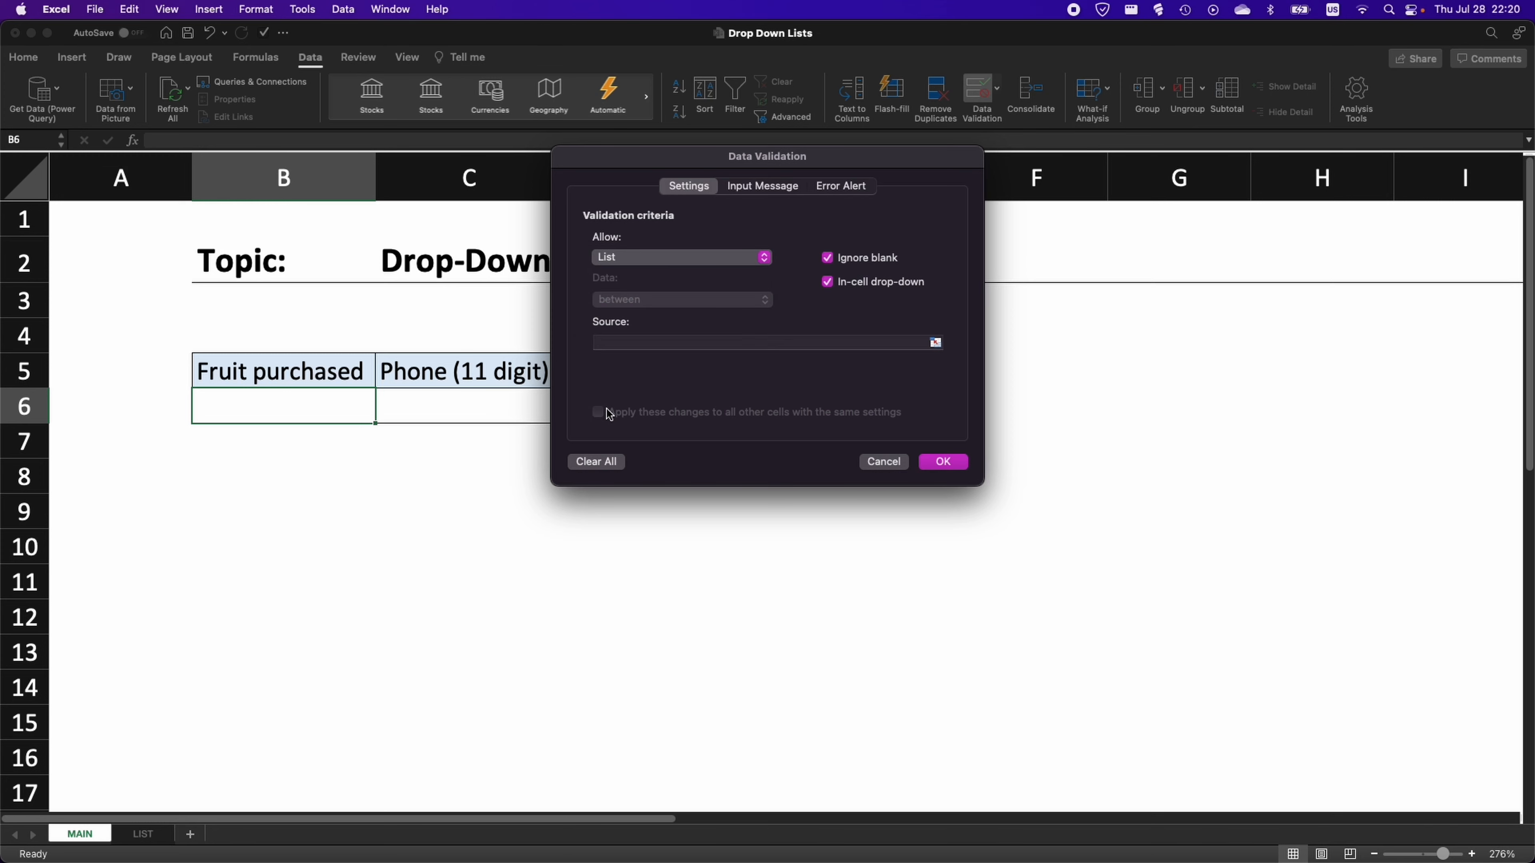
{"action": "left_click", "coordinate": [633, 343]}
{"action": "type", "text": "="}
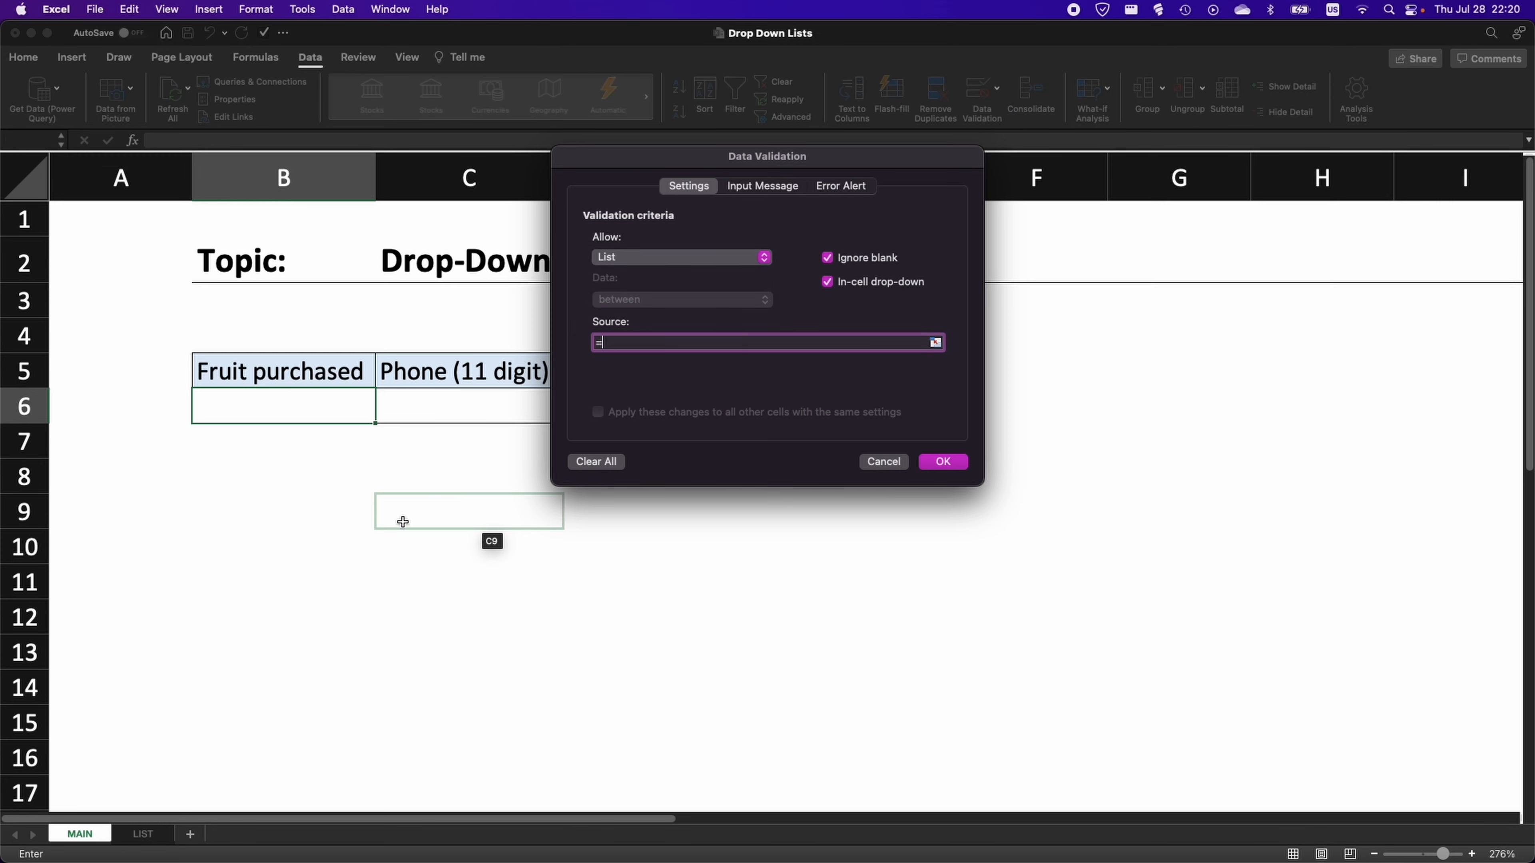
{"action": "left_click", "coordinate": [147, 837]}
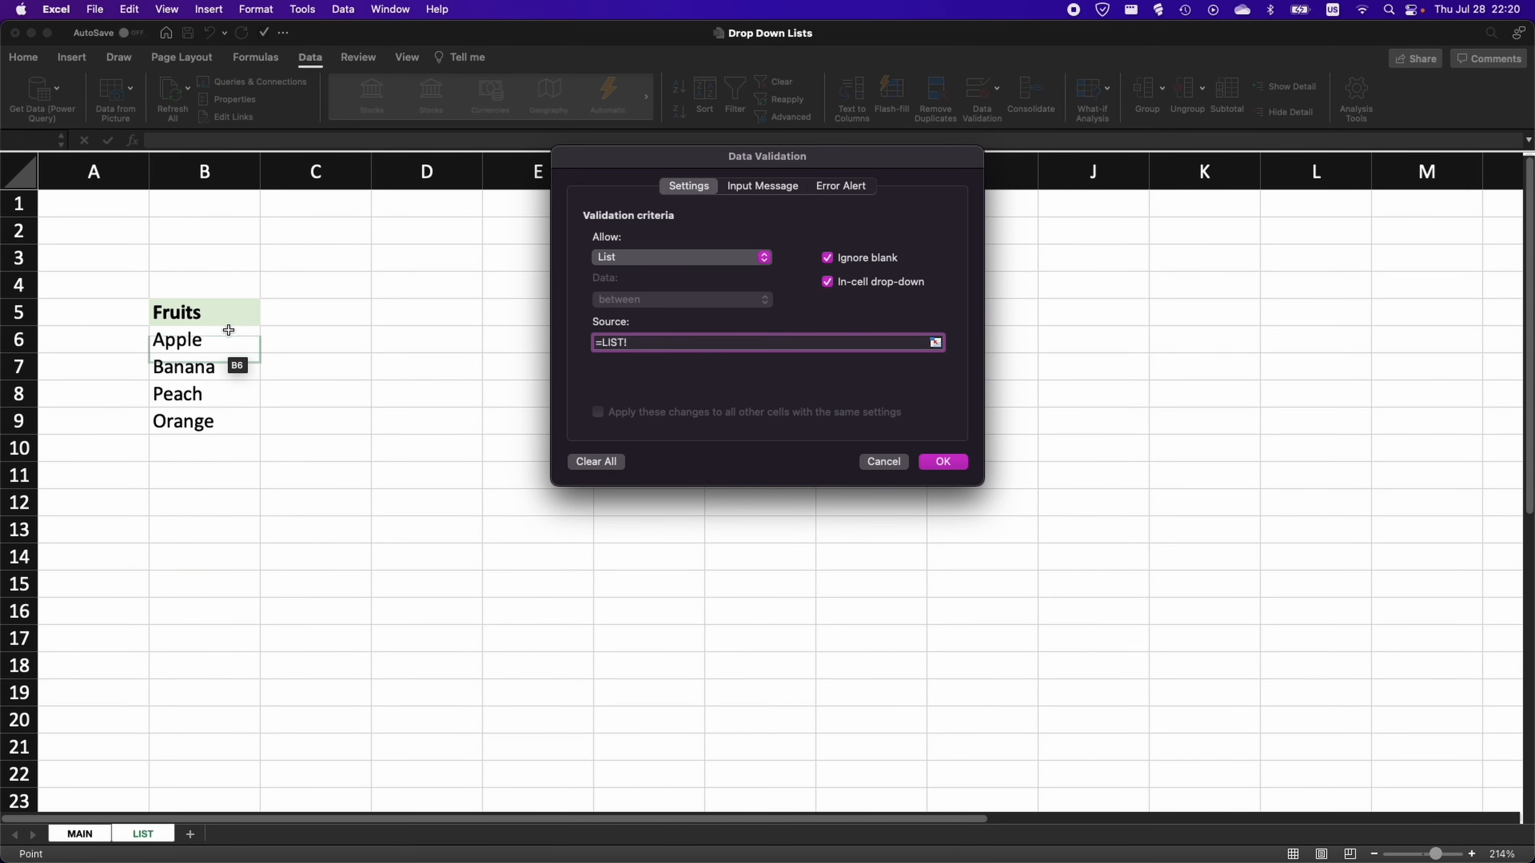
{"action": "left_click_drag", "start_coordinate": [228, 335], "coordinate": [223, 421]}
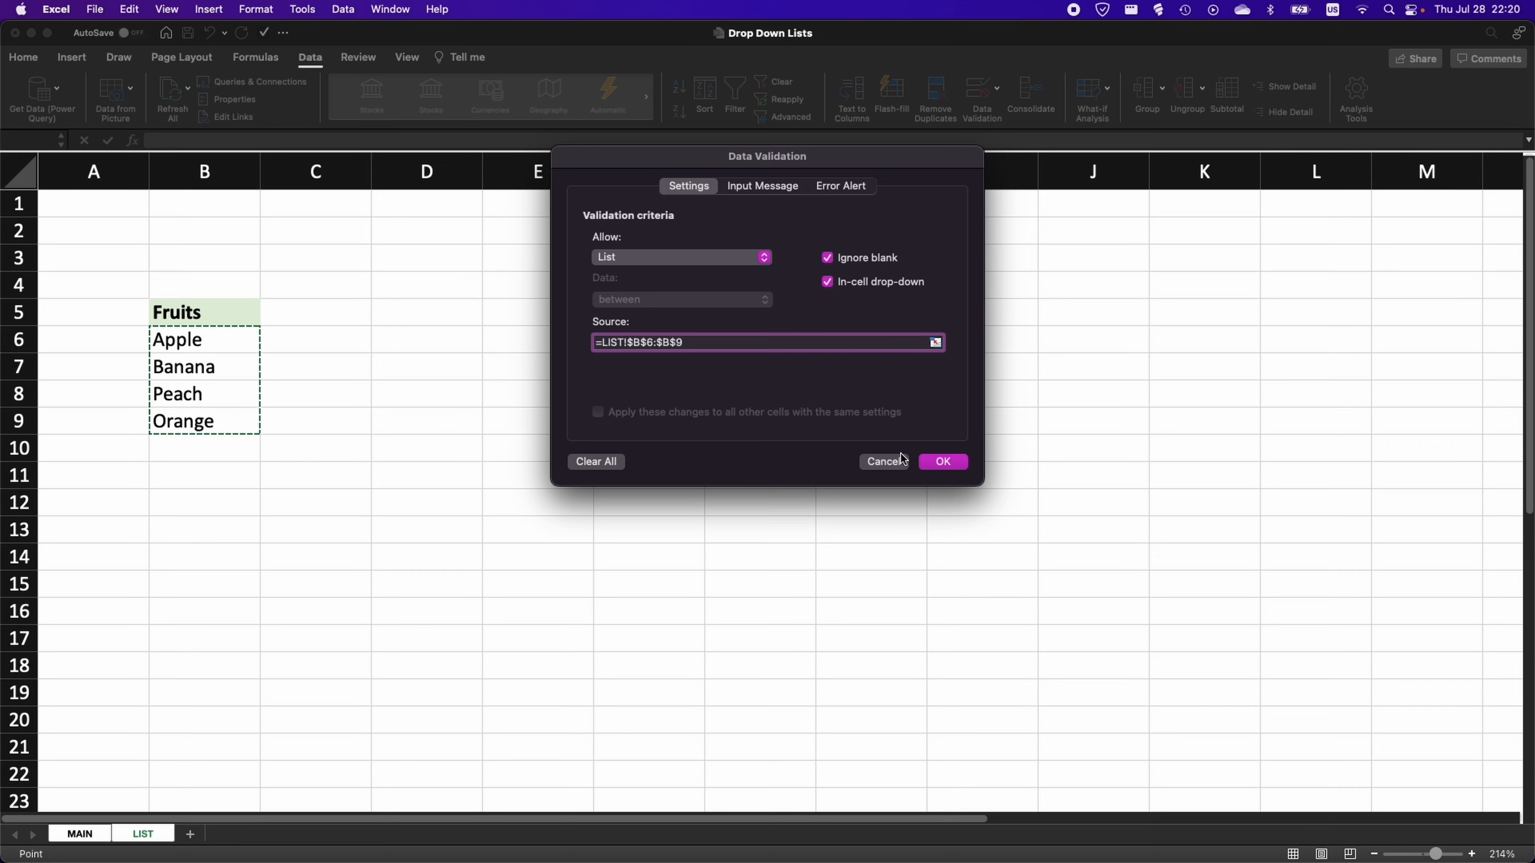
{"action": "left_click", "coordinate": [943, 462]}
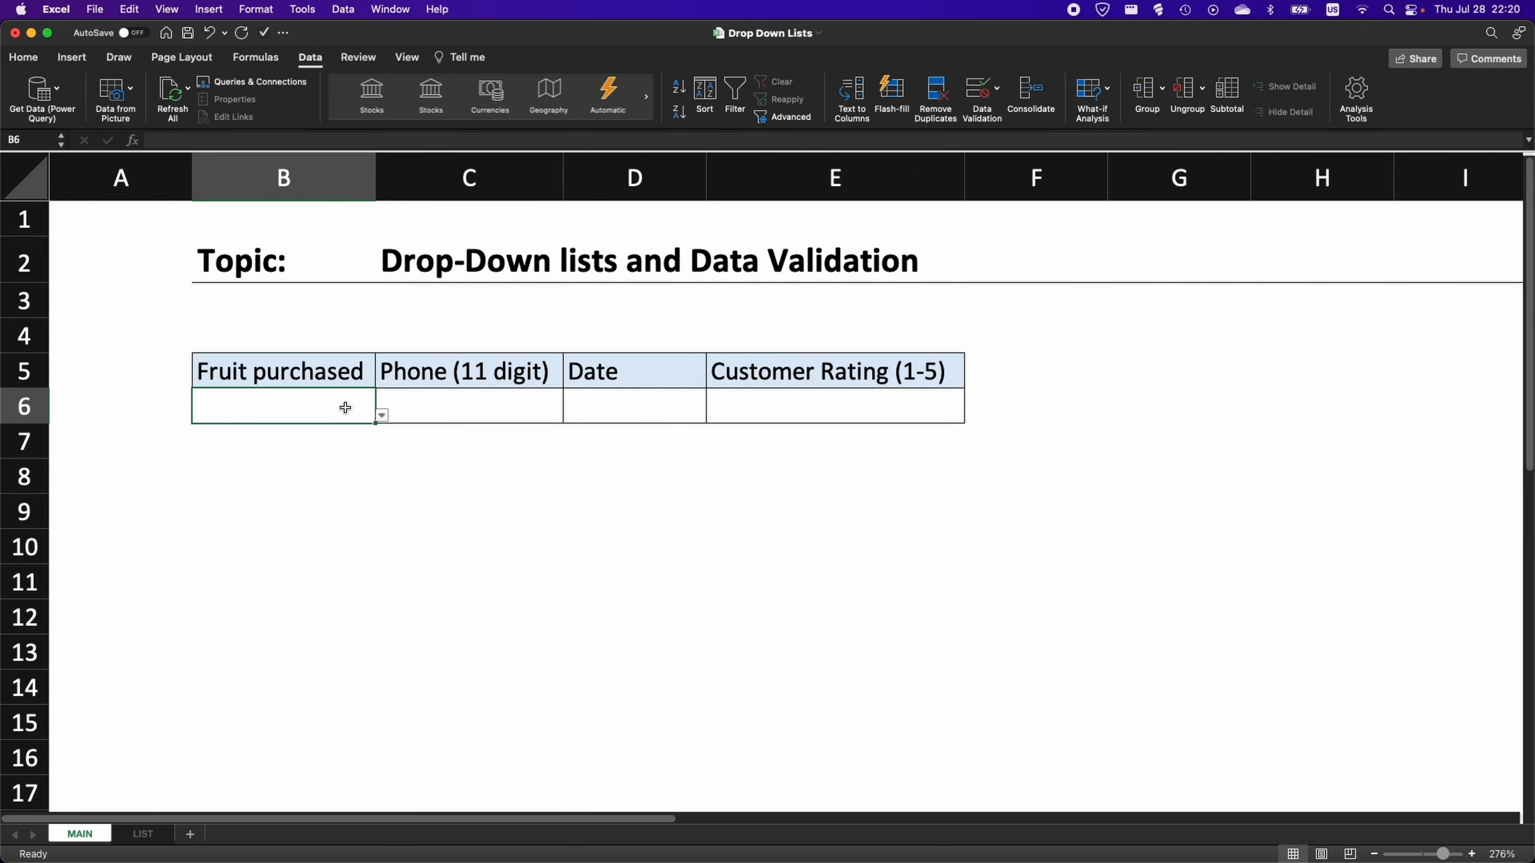
{"action": "left_click", "coordinate": [382, 415]}
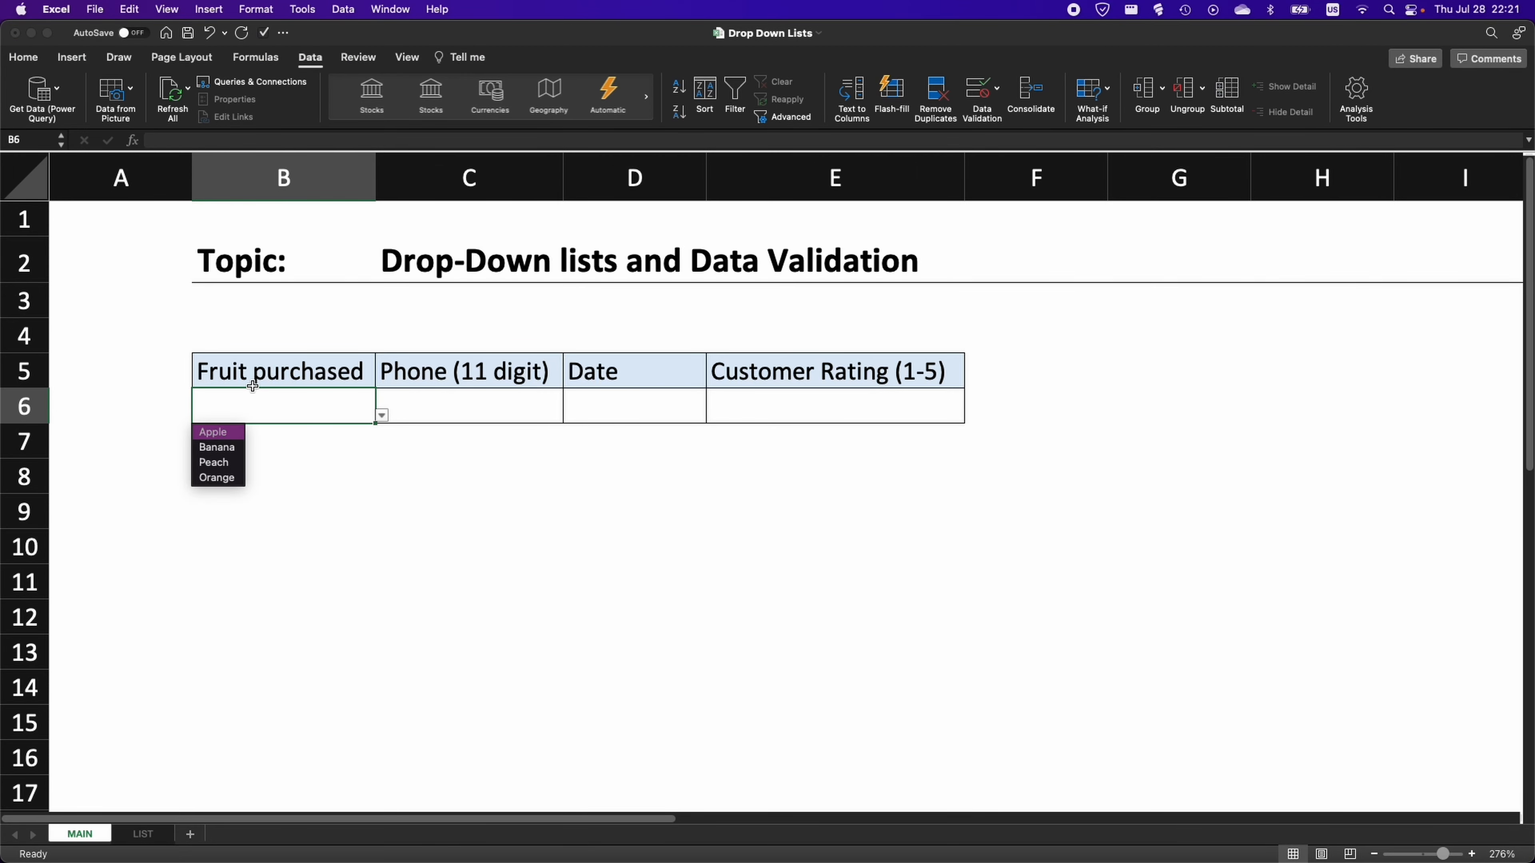
{"action": "left_click", "coordinate": [216, 448]}
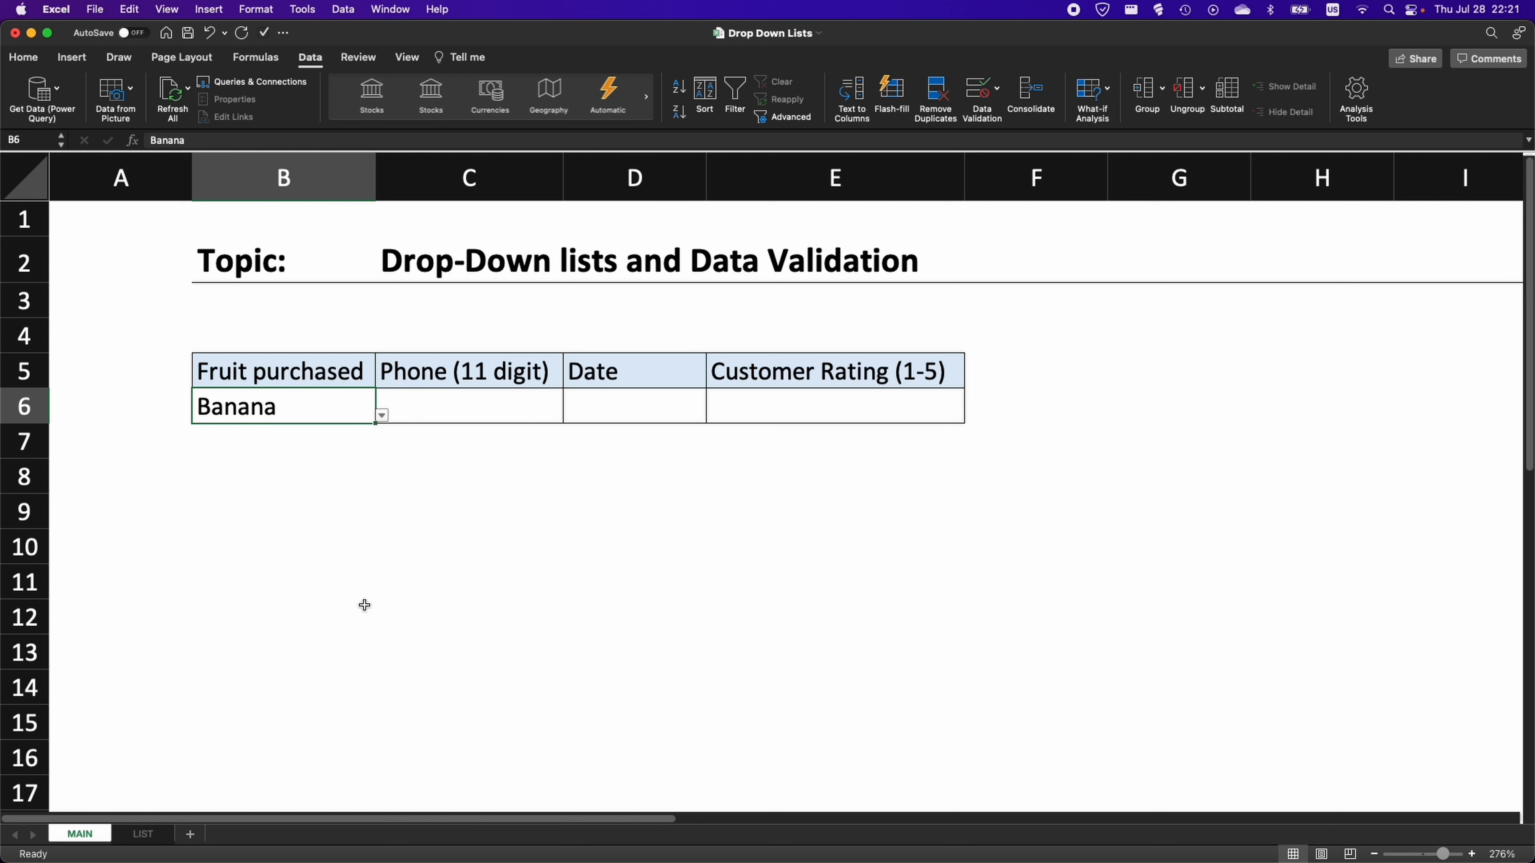
On the LIST sheet, insert a row between Banana and Peach and enter Mango in cell B8.
{"action": "left_click", "coordinate": [139, 835]}
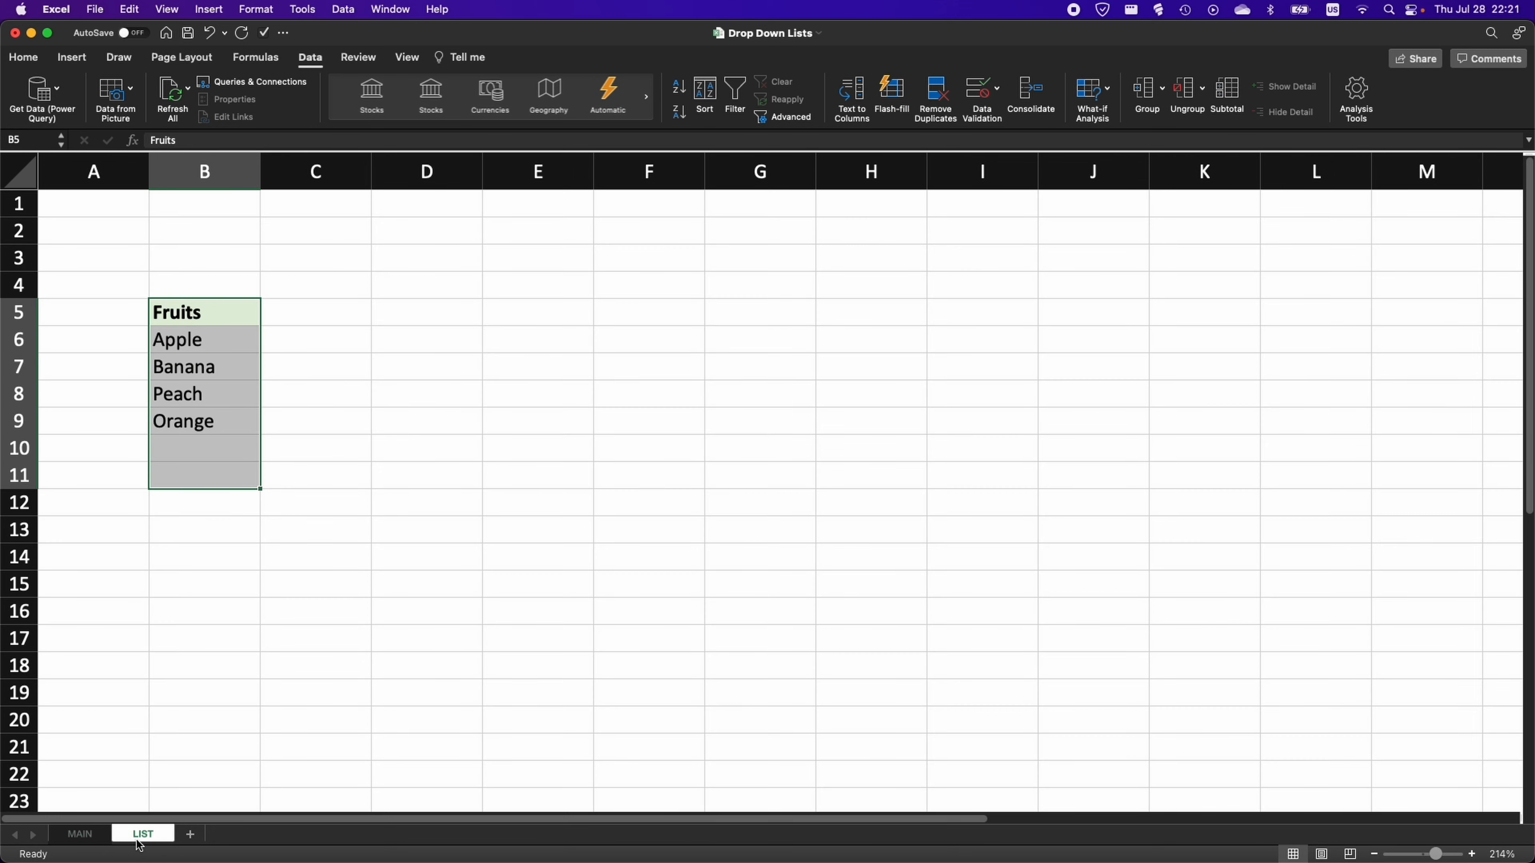
{"action": "left_click", "coordinate": [175, 406]}
{"action": "key", "text": "shift+space"}
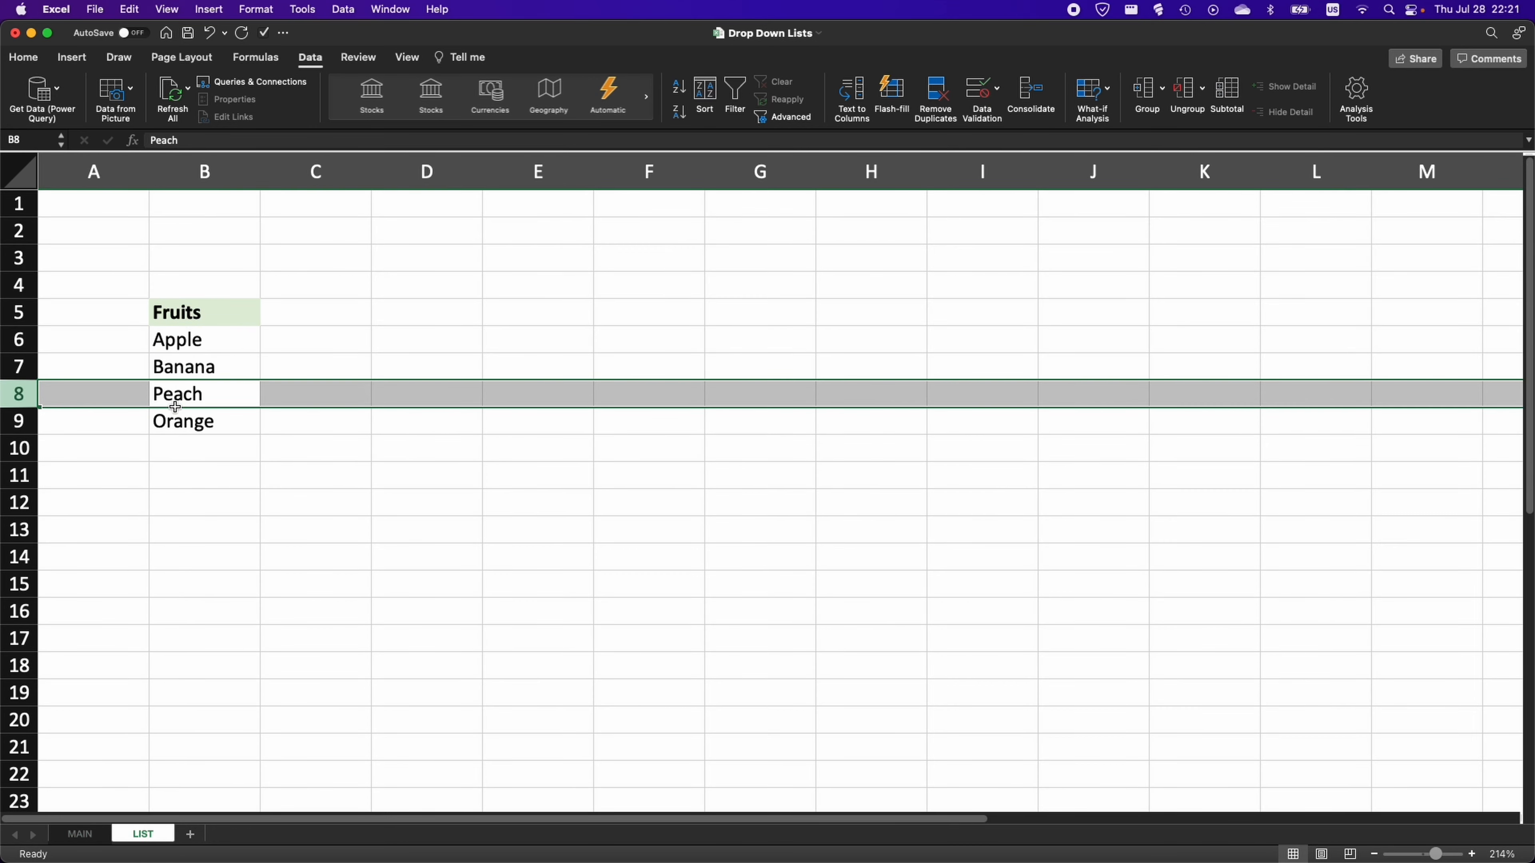
{"action": "key", "text": "ctrl+shift+equal"}
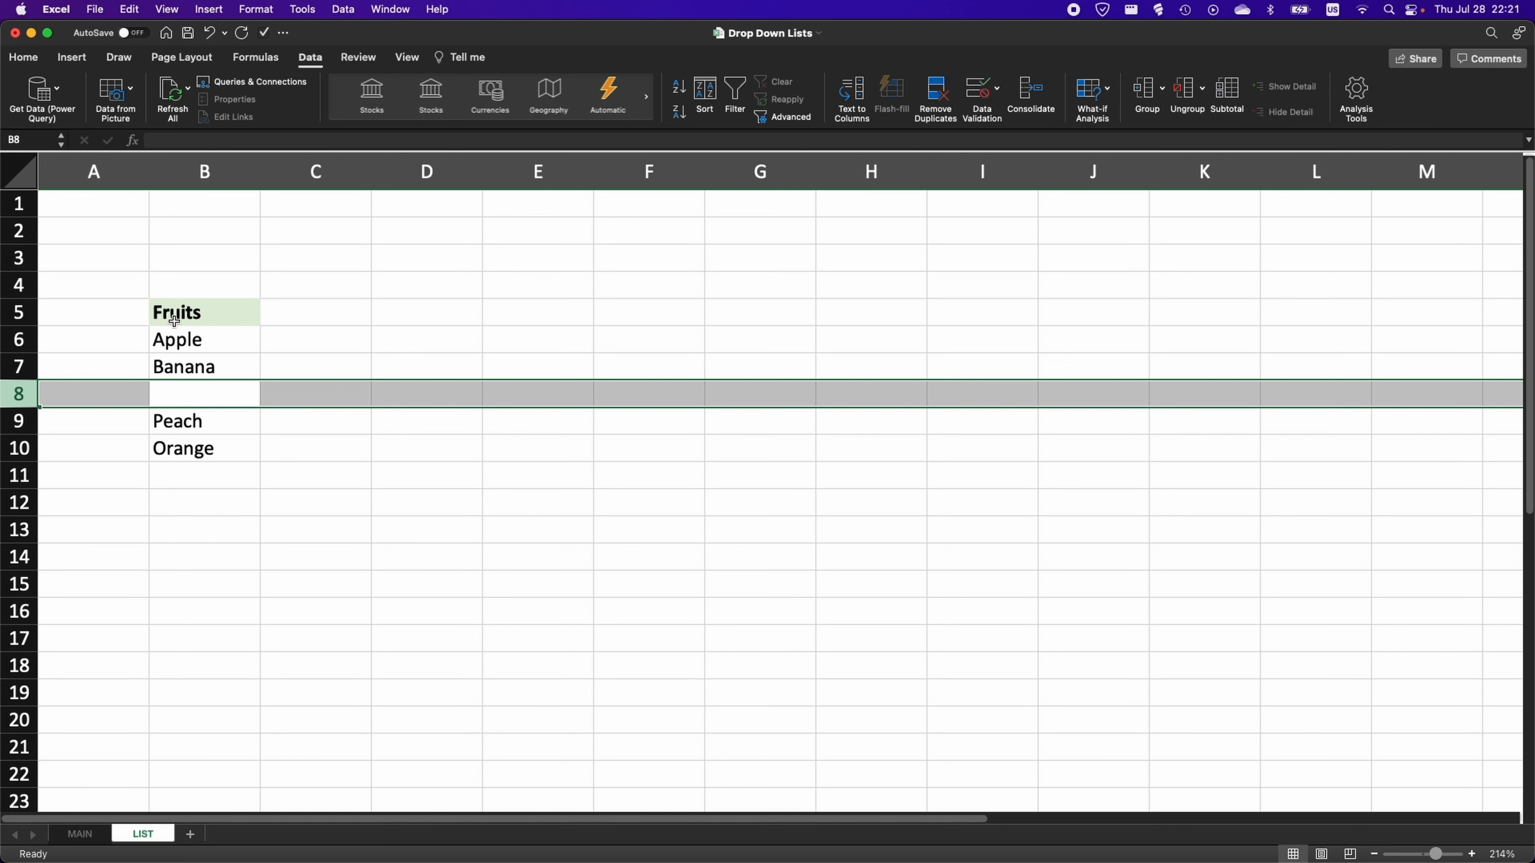
{"action": "left_click", "coordinate": [199, 392]}
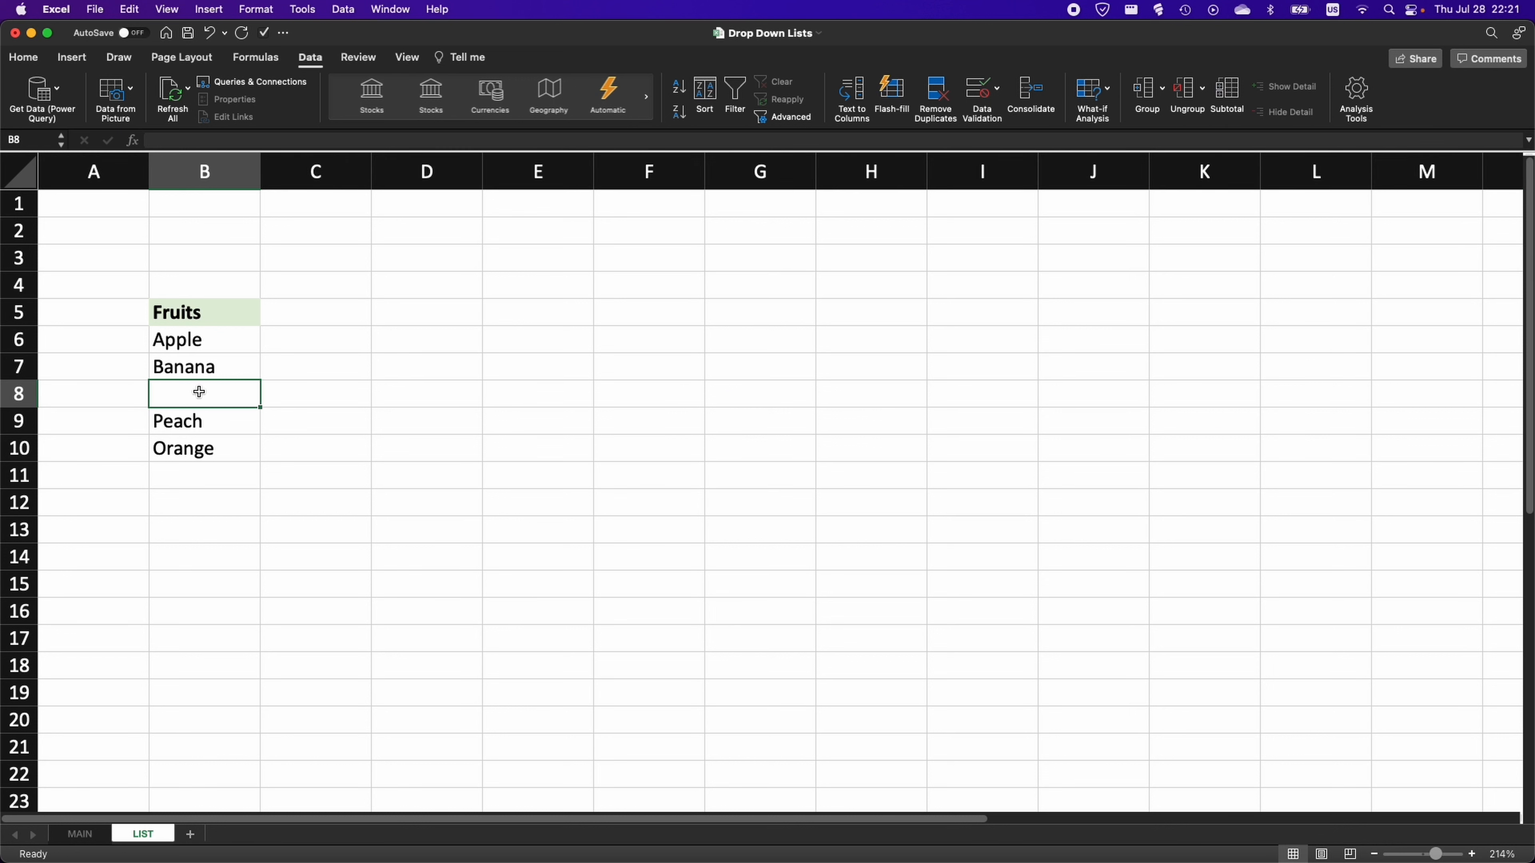
{"action": "type", "text": "Mango"}
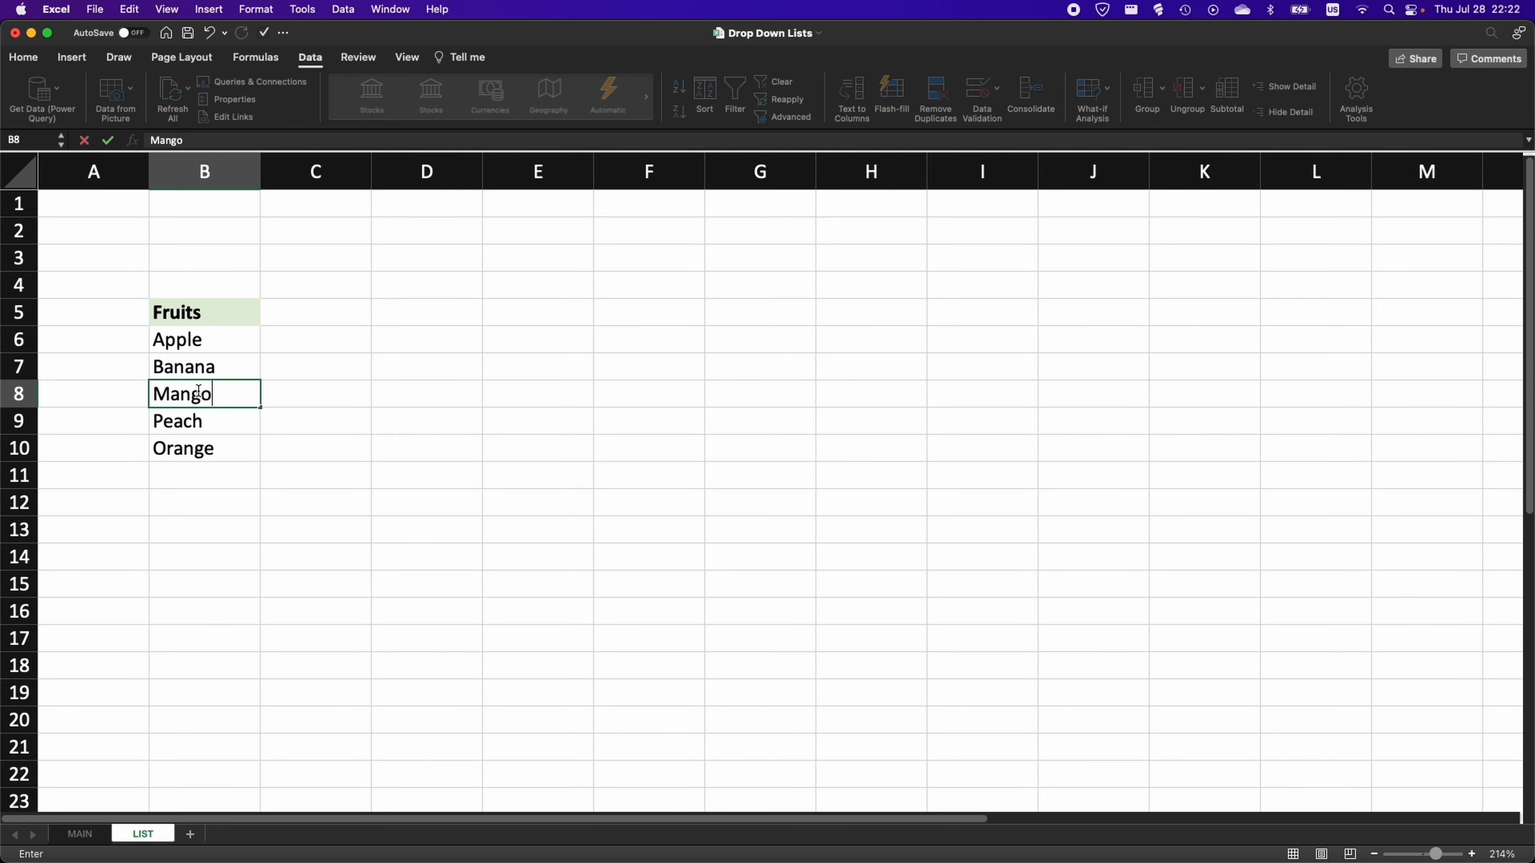
{"action": "key", "text": "Return"}
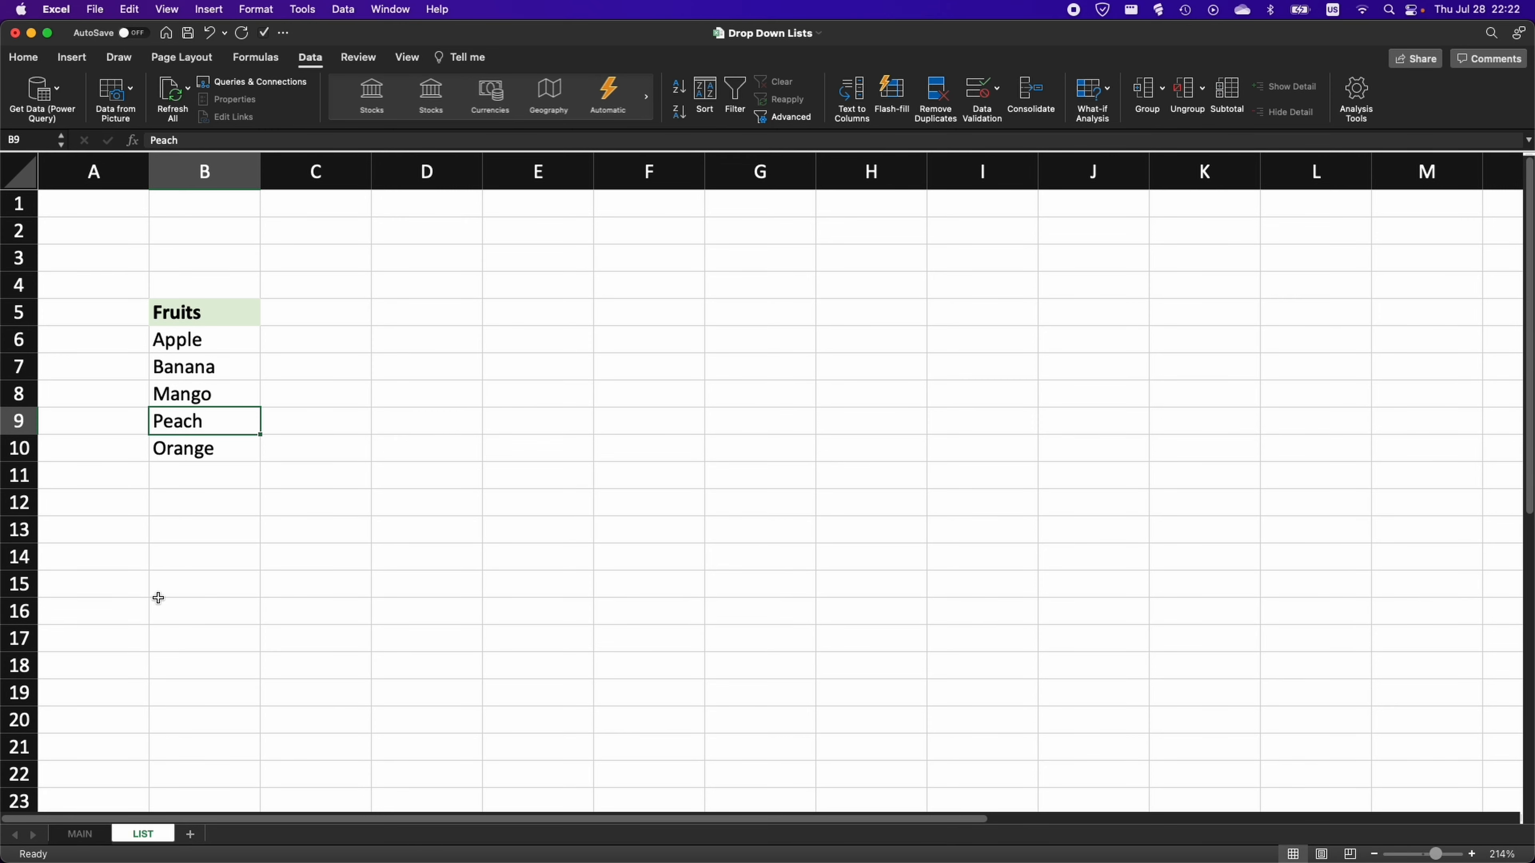
Examine the options offered by the Fruit purchased drop-down in B6 on the MAIN sheet.
{"action": "left_click", "coordinate": [90, 835]}
{"action": "left_click", "coordinate": [382, 416]}
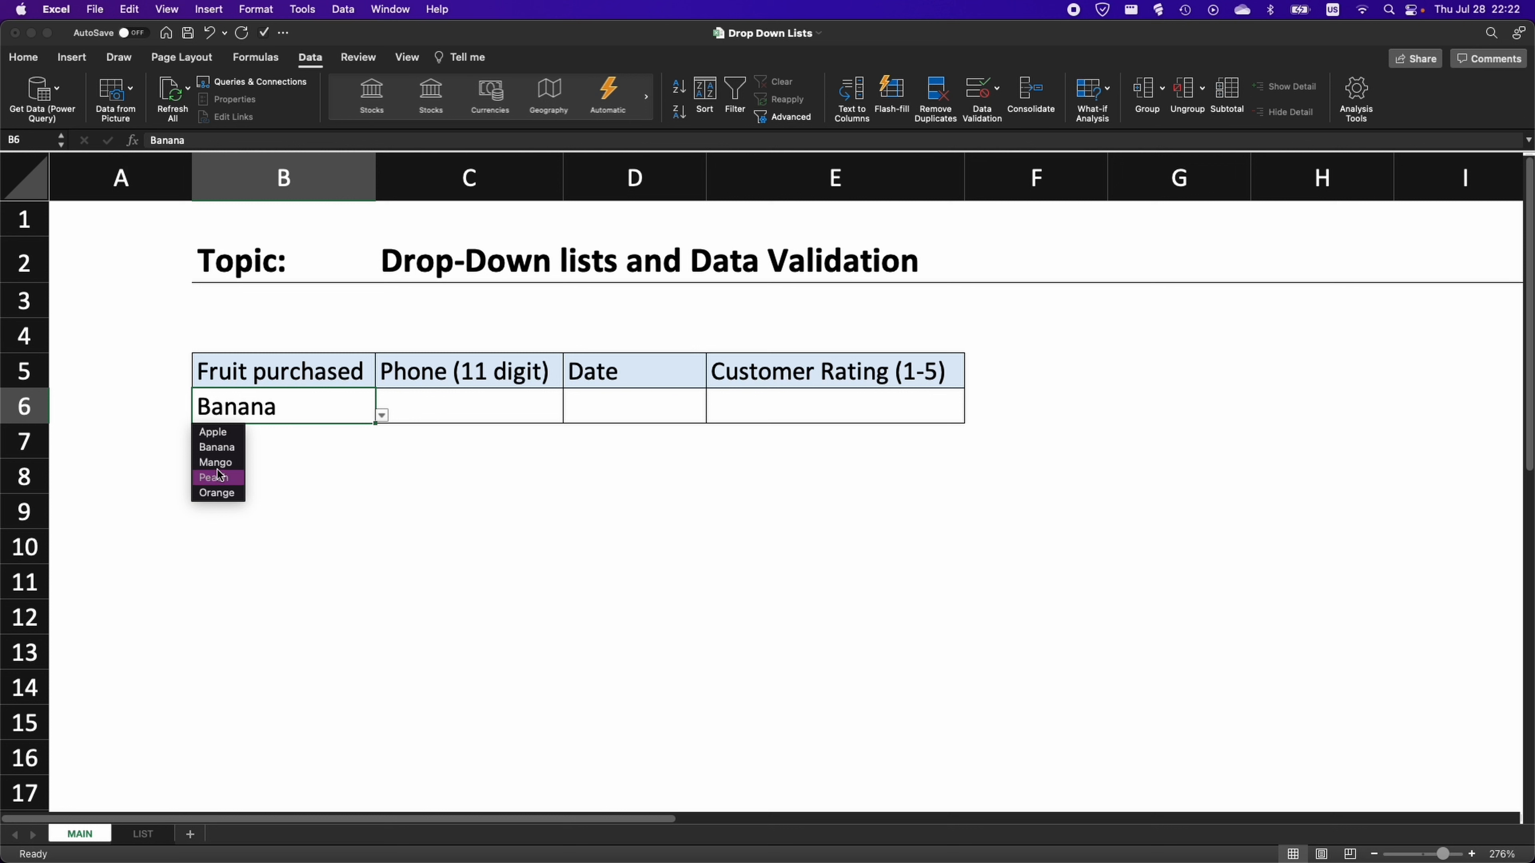
{"action": "left_click", "coordinate": [141, 843]}
Name the fruit range B6:B10 on the LIST sheet FRUITS.
{"action": "left_click", "coordinate": [140, 843]}
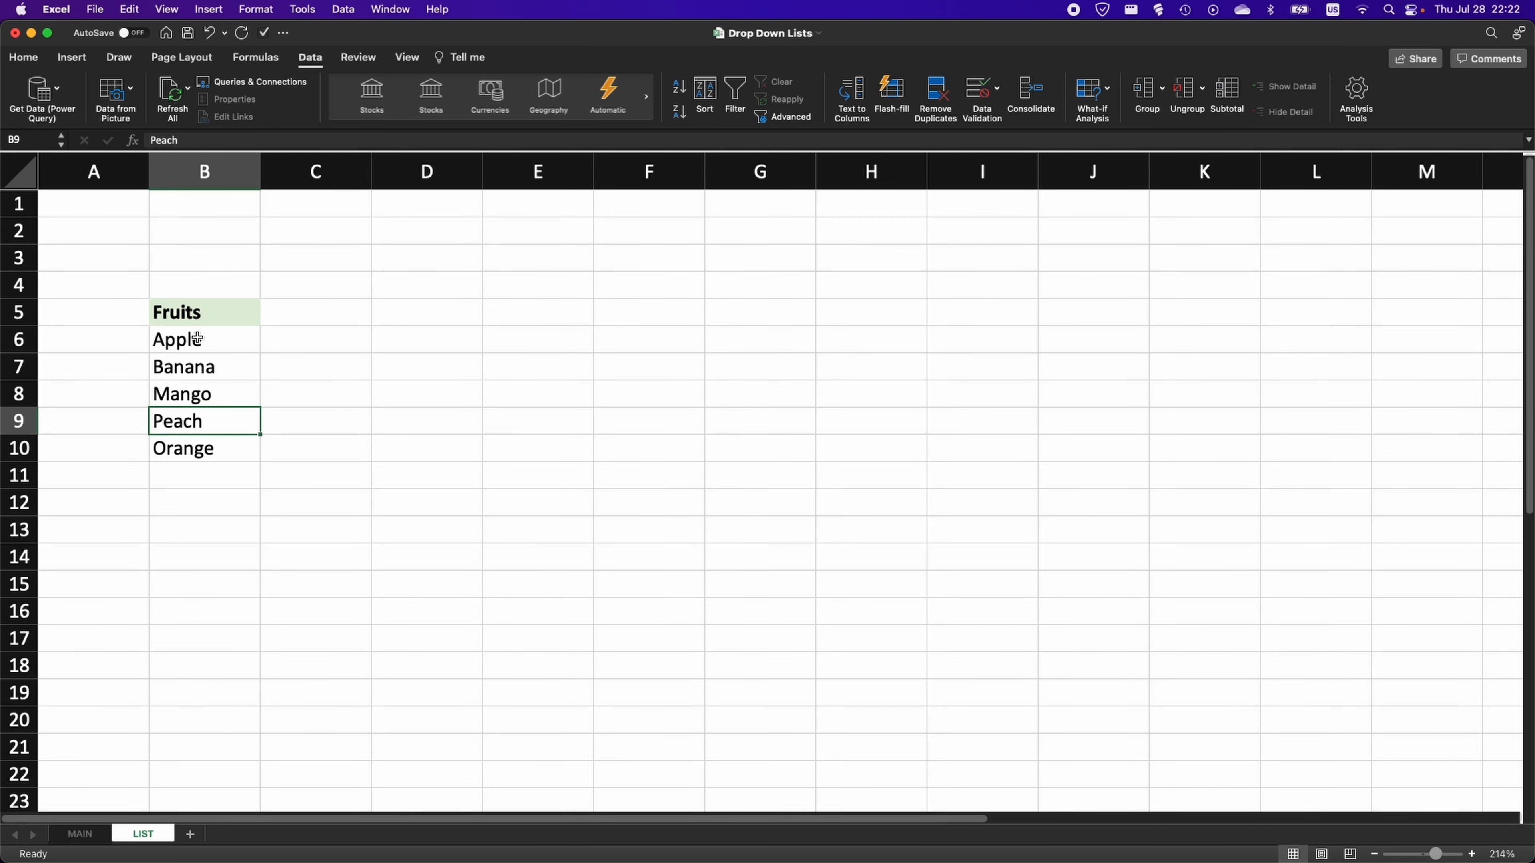
{"action": "left_click_drag", "start_coordinate": [198, 339], "coordinate": [195, 456]}
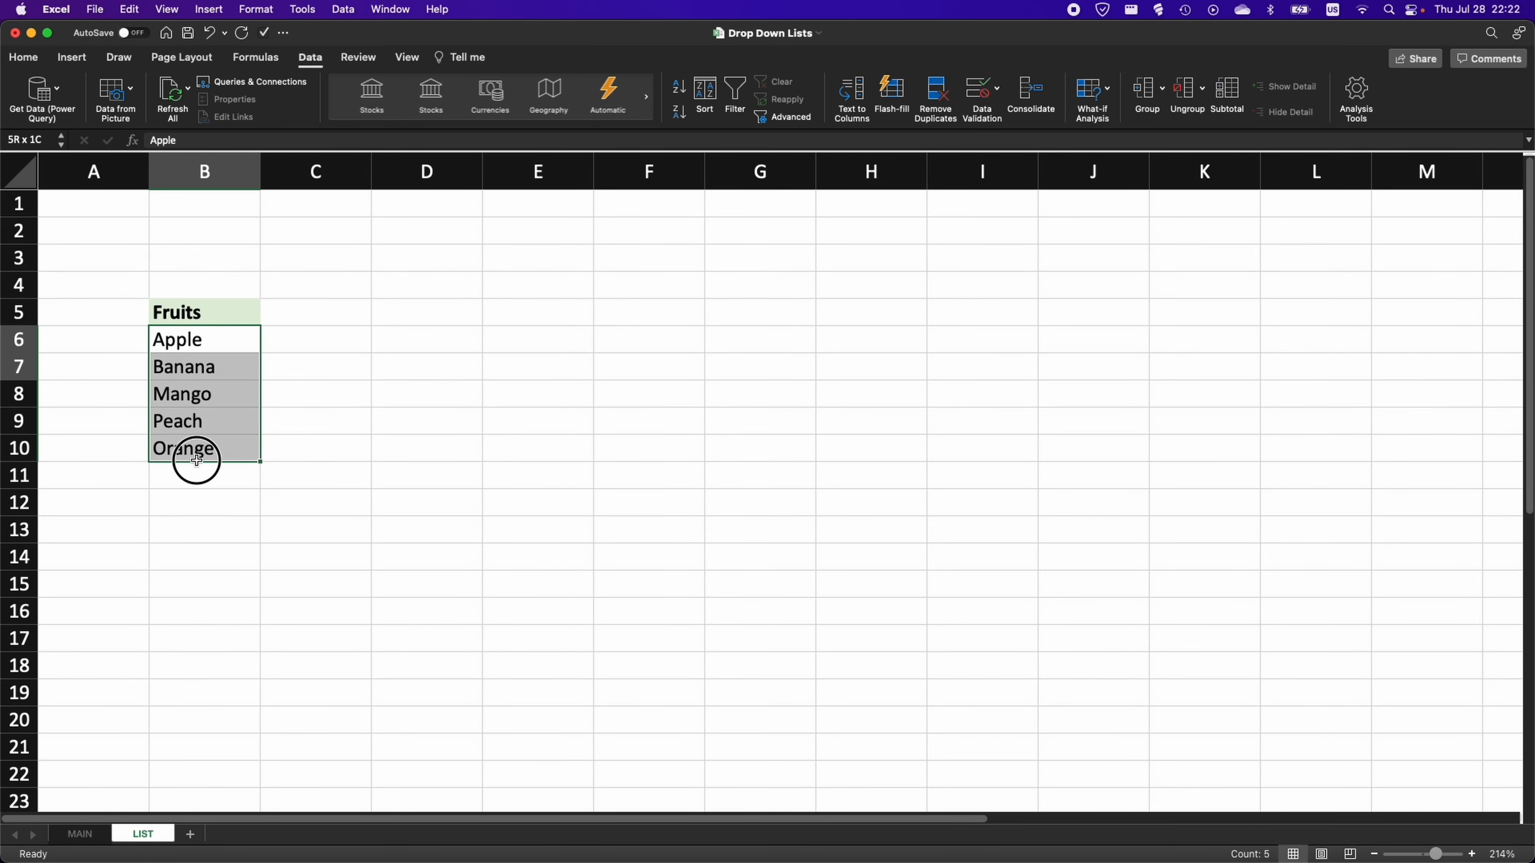
{"action": "left_click", "coordinate": [34, 140]}
{"action": "type", "text": "FRUITS"}
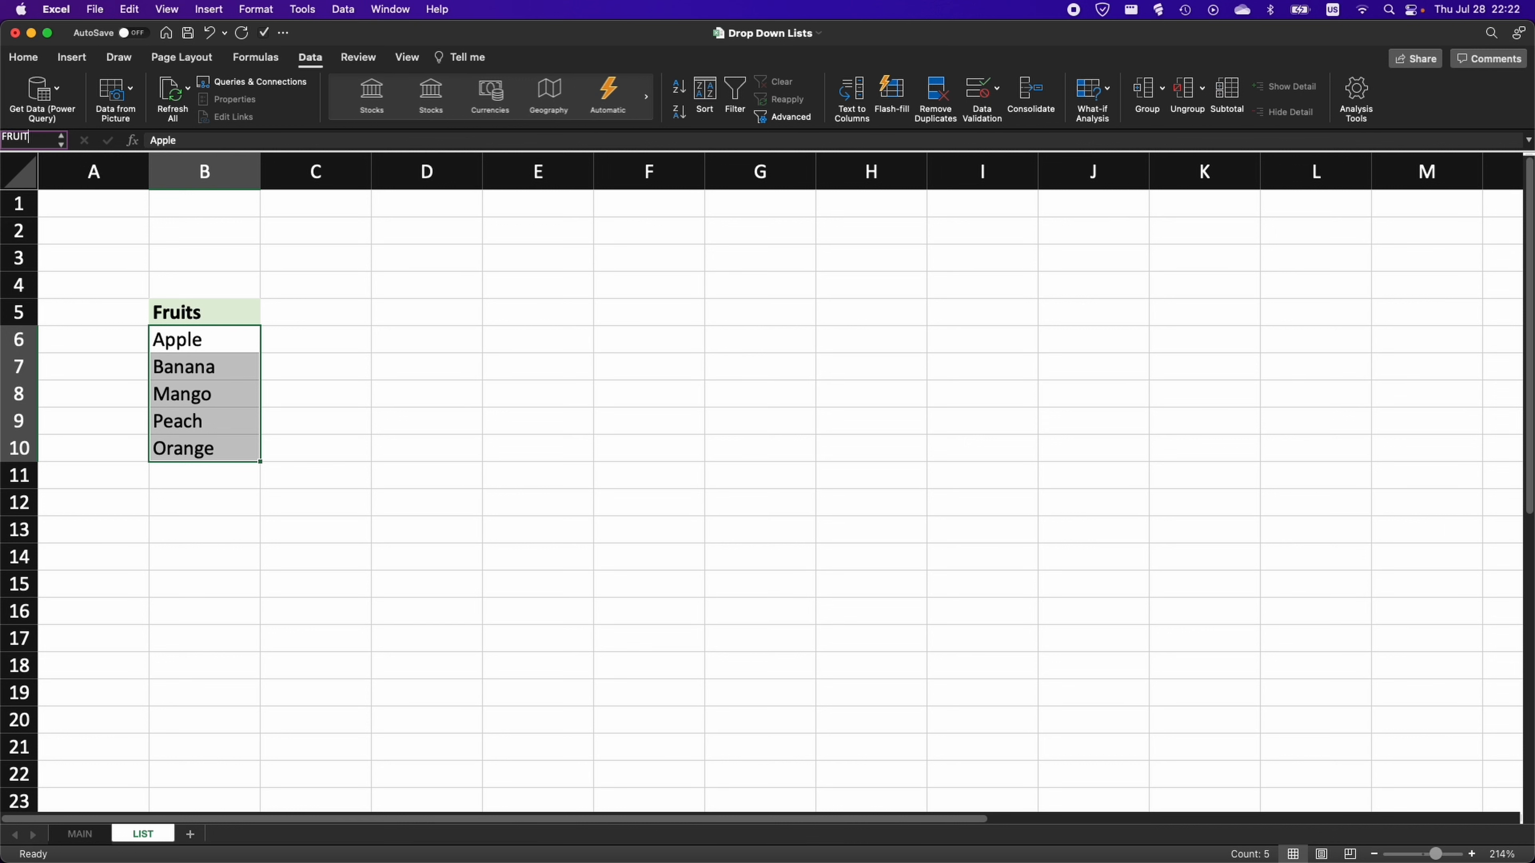
{"action": "key", "text": "Return"}
Change the list validation source of cell B6 on the MAIN sheet to the named range FRUITS, and open its drop-down.
{"action": "left_click", "coordinate": [92, 839]}
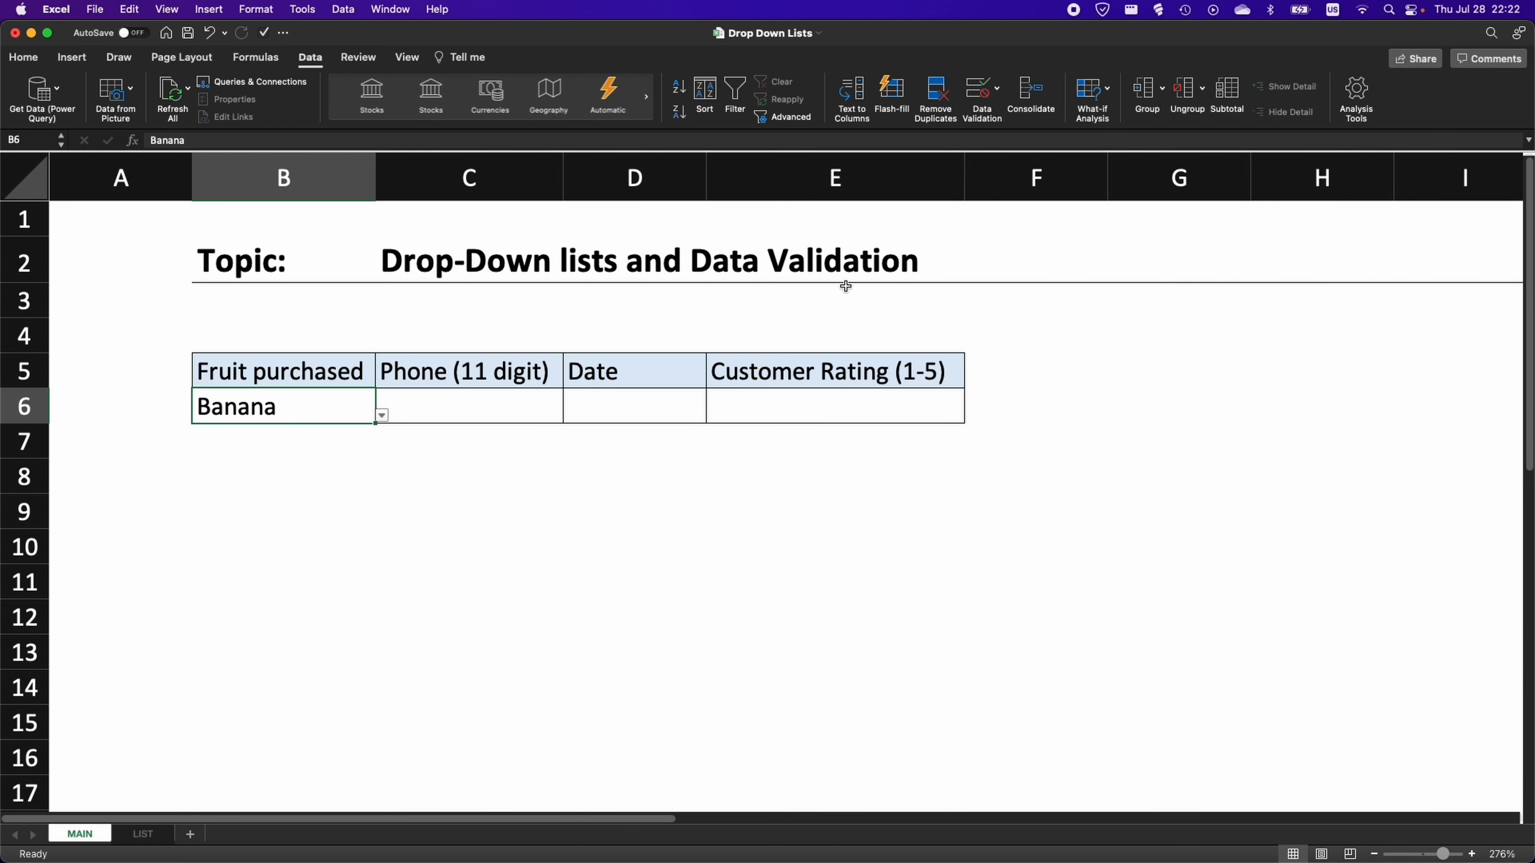
{"action": "left_click", "coordinate": [996, 89]}
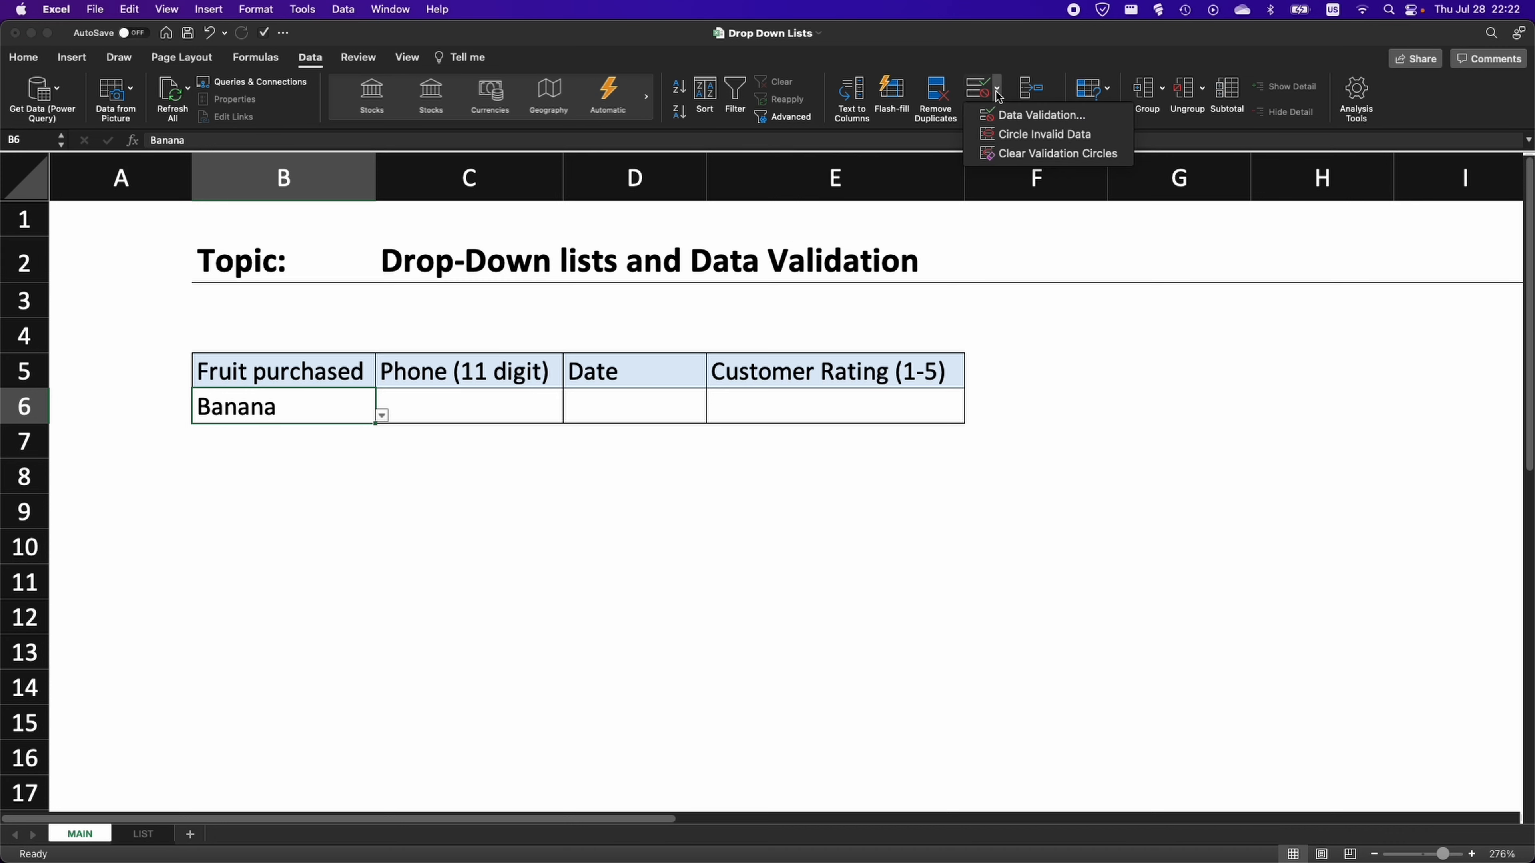
{"action": "left_click", "coordinate": [1007, 116]}
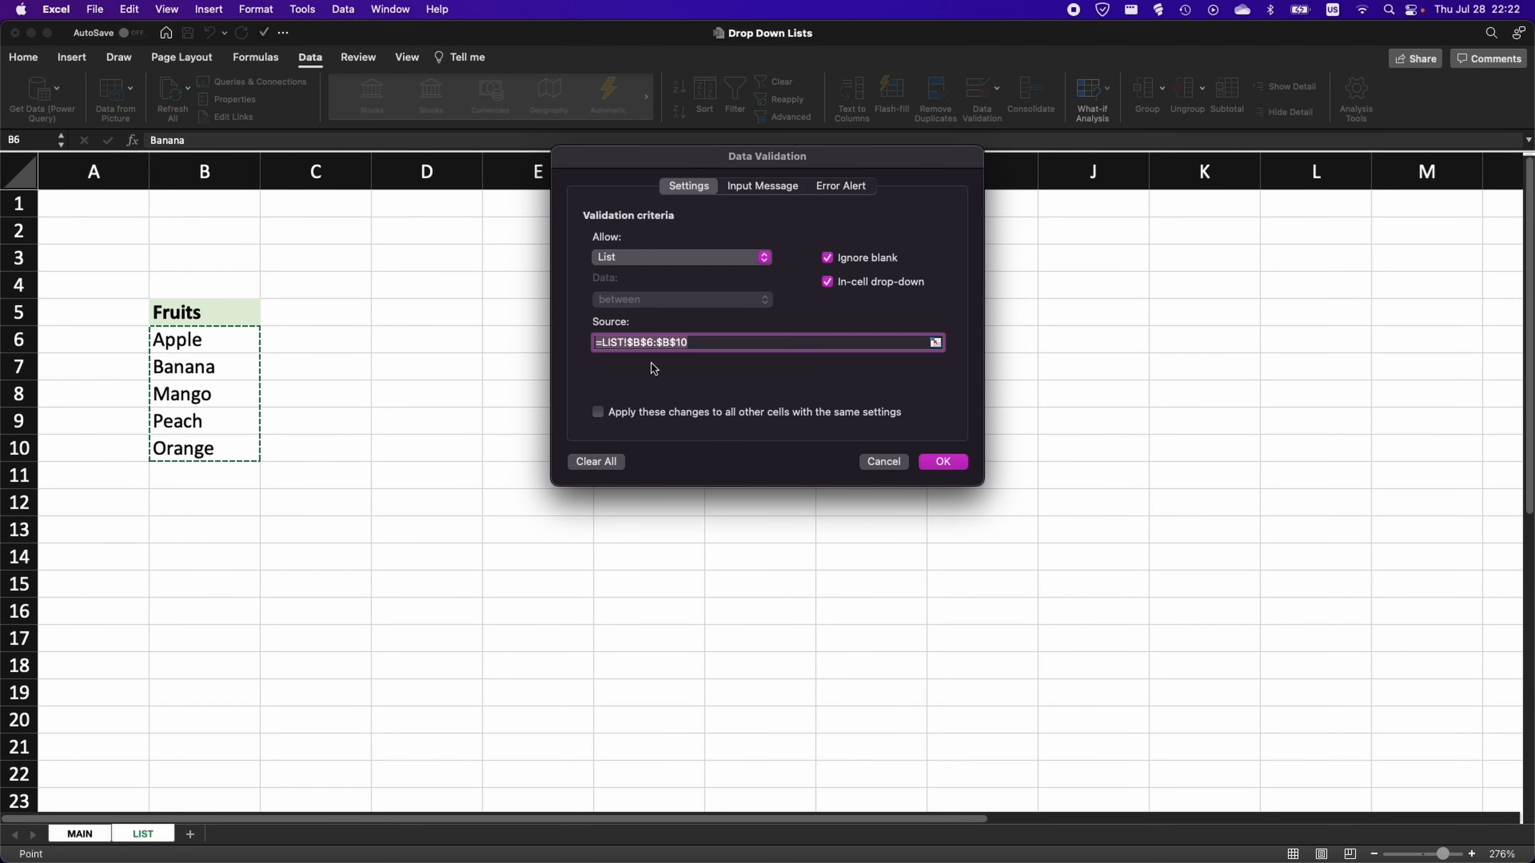
{"action": "key", "text": "BackSpace"}
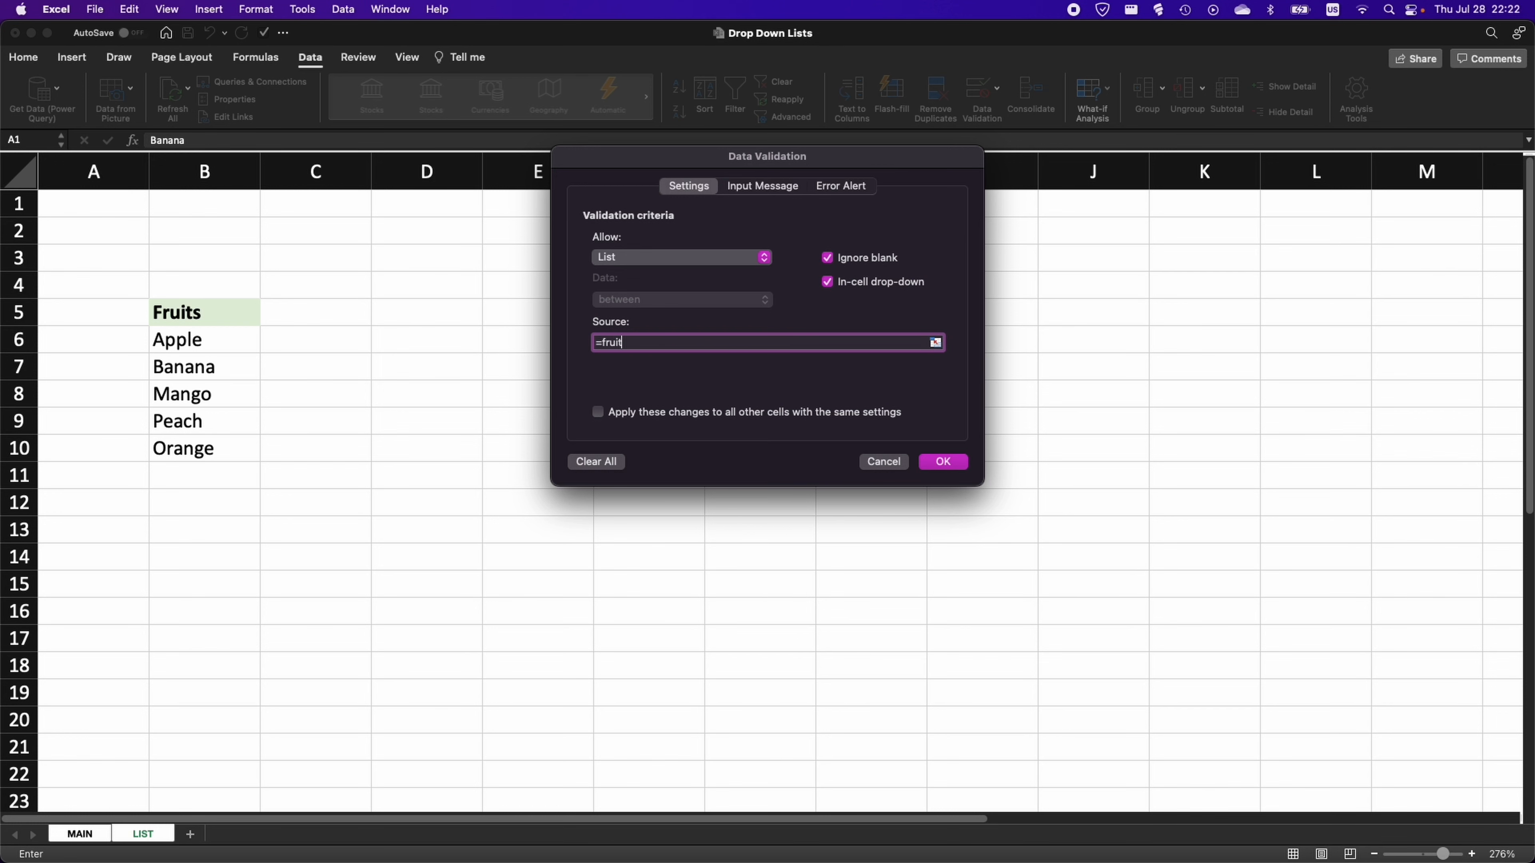
{"action": "left_click", "coordinate": [942, 461]}
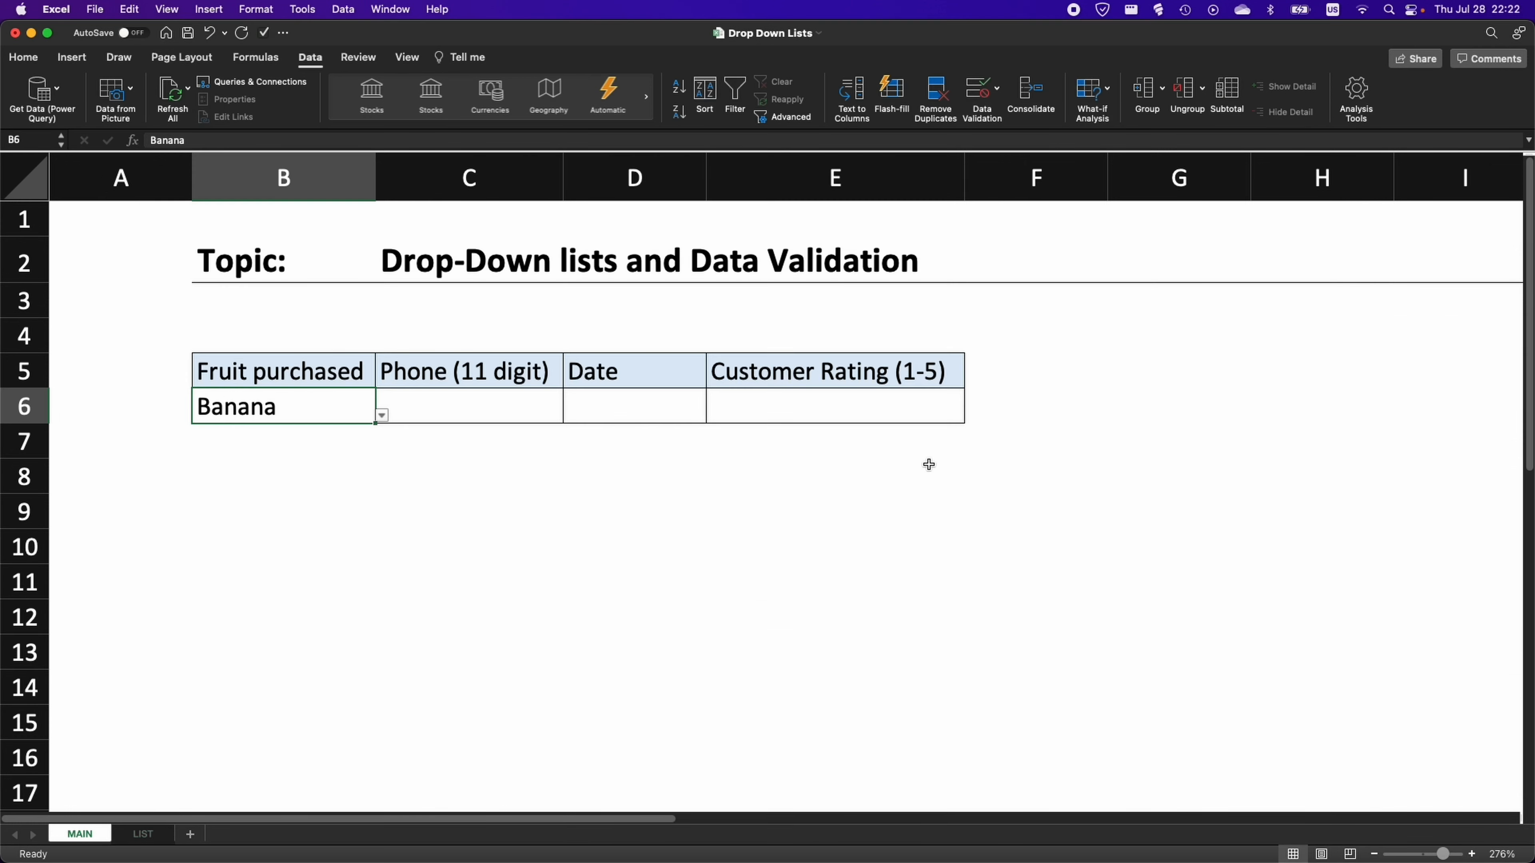
{"action": "left_click", "coordinate": [380, 417]}
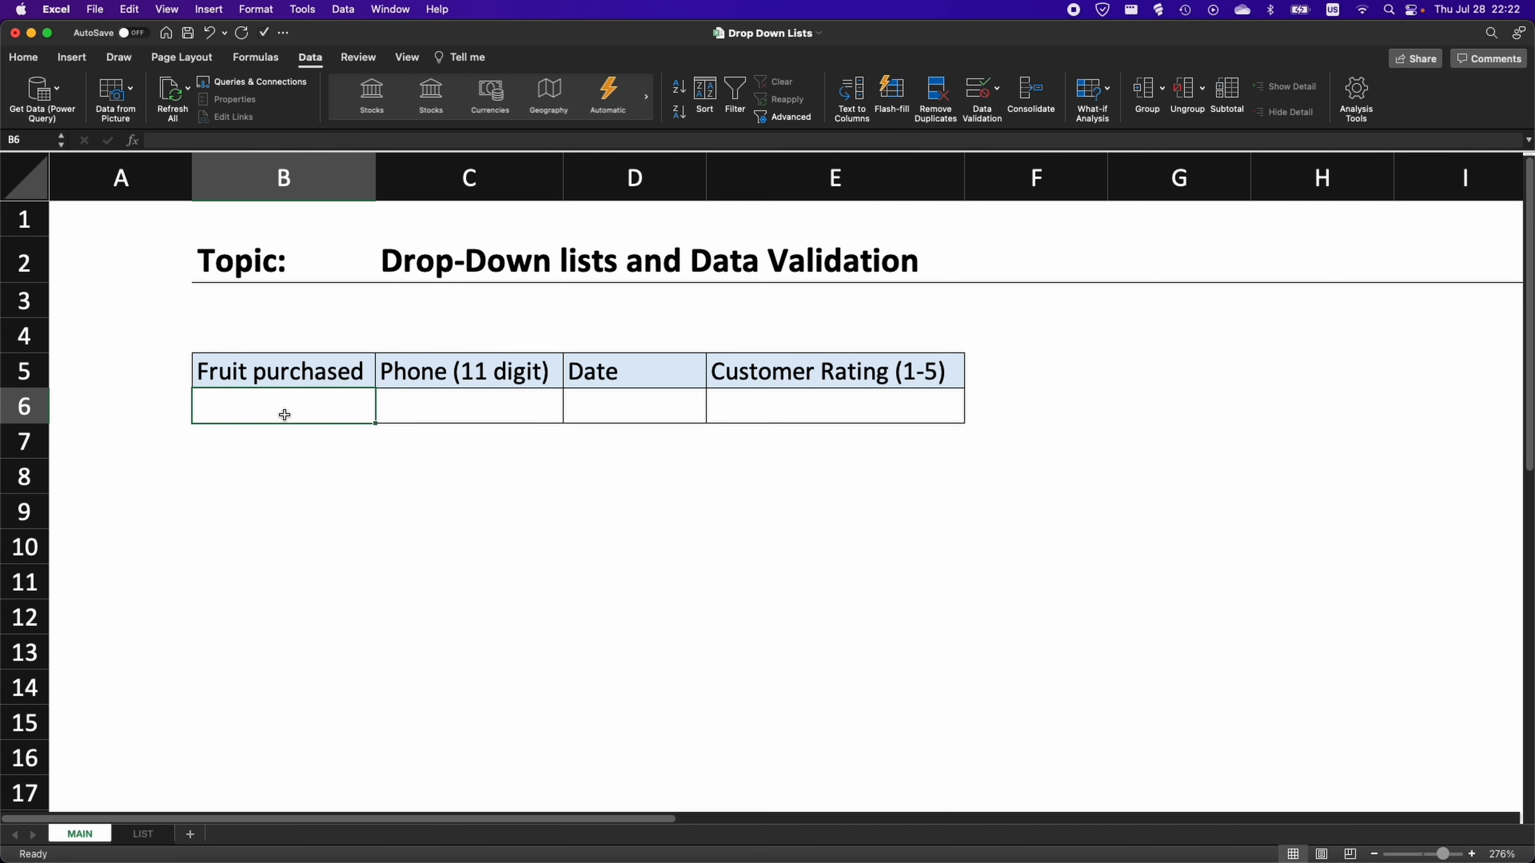
On the LIST sheet, copy the Fruits list with its header from B5:B10 to the range starting at E5.
{"action": "left_click", "coordinate": [143, 834]}
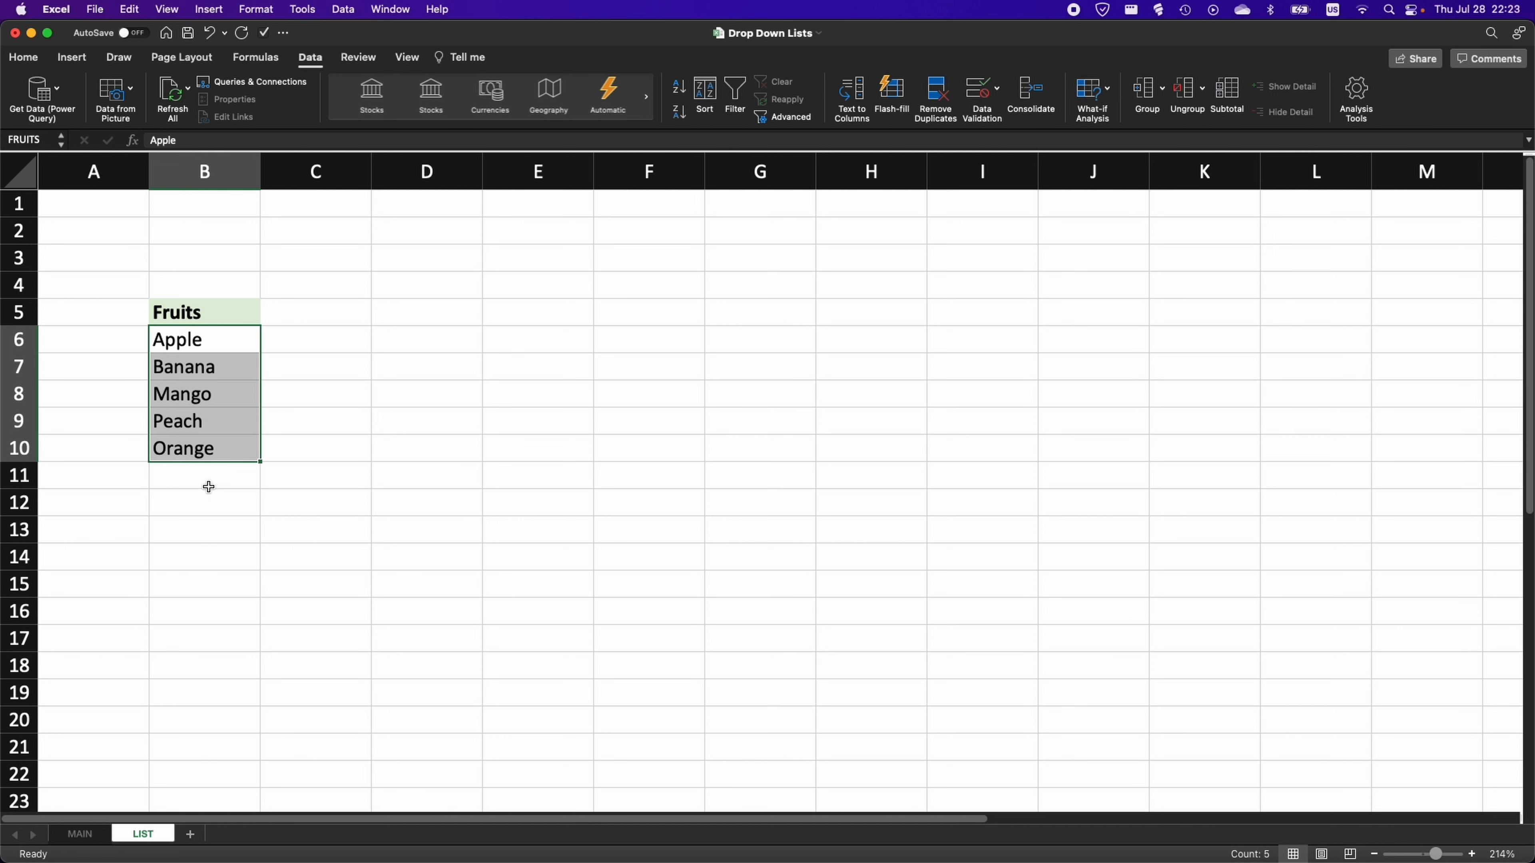
{"action": "left_click_drag", "start_coordinate": [207, 479], "coordinate": [213, 651]}
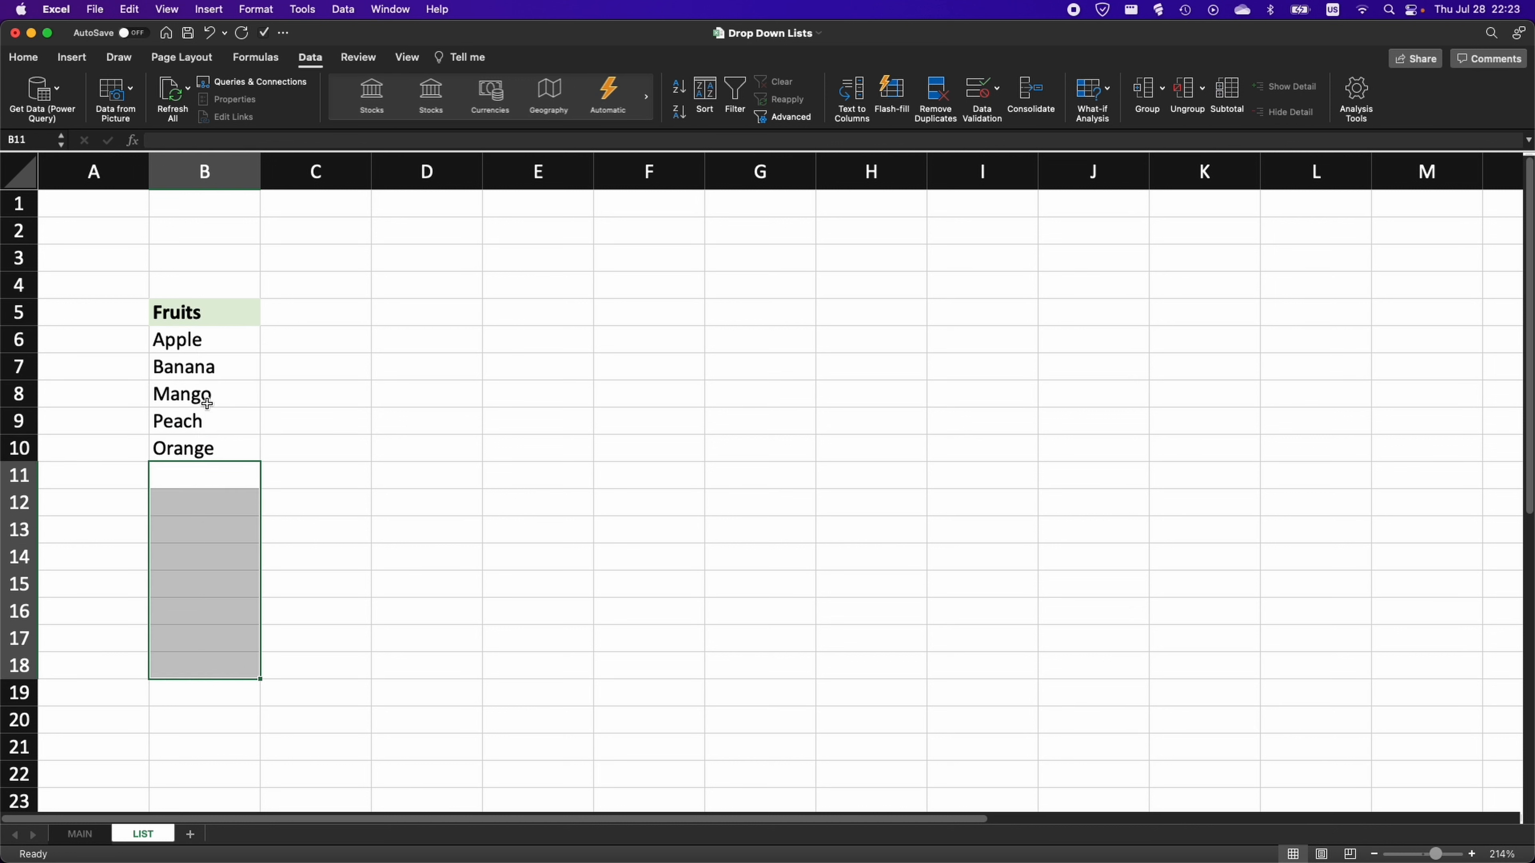
{"action": "left_click", "coordinate": [210, 319]}
{"action": "left_click_drag", "start_coordinate": [210, 319], "coordinate": [203, 446]}
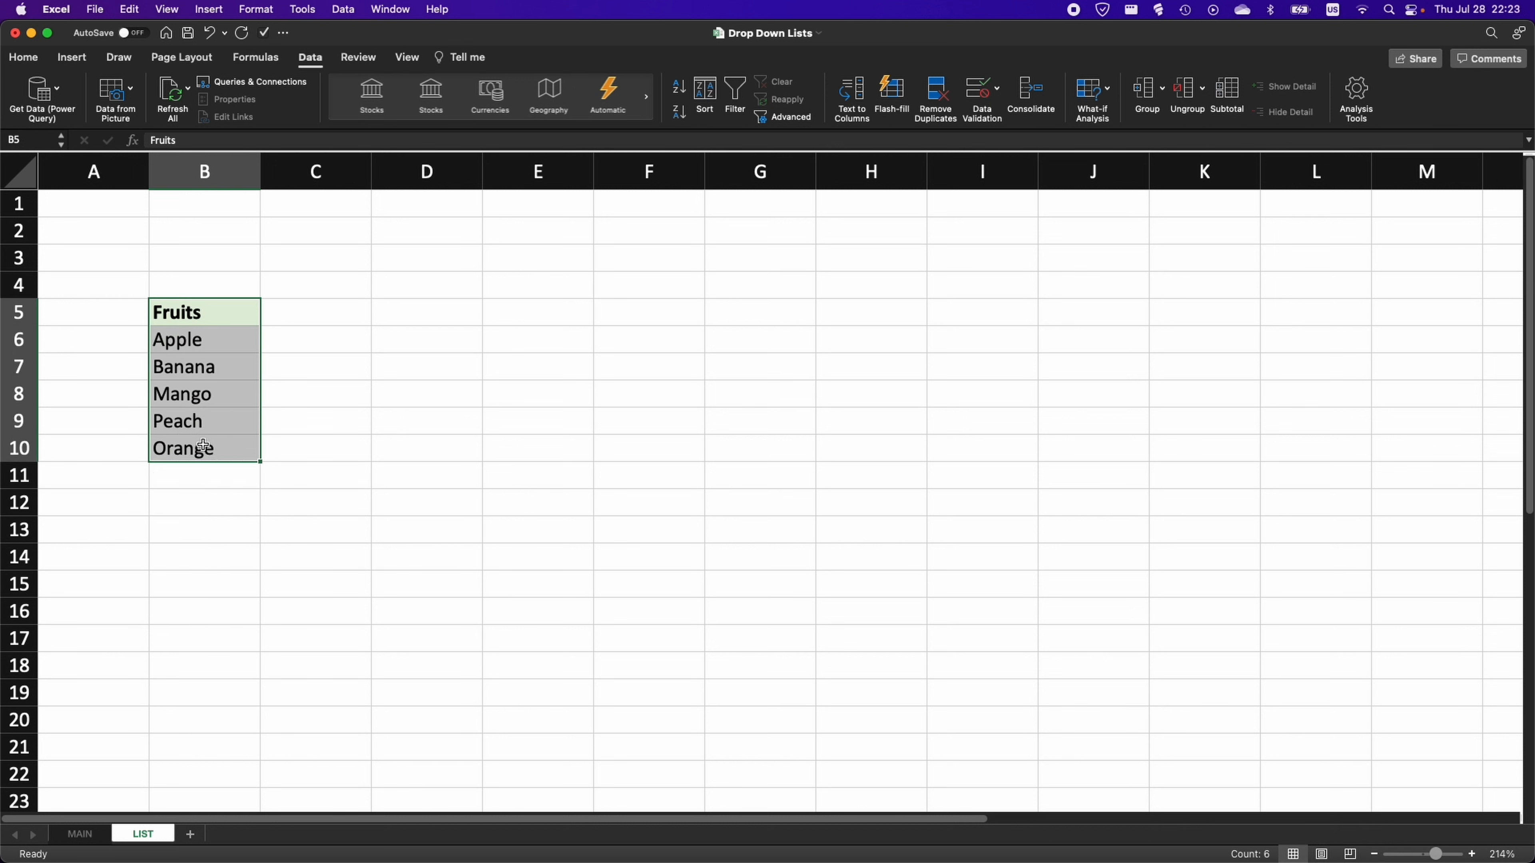
{"action": "key", "text": "super+c"}
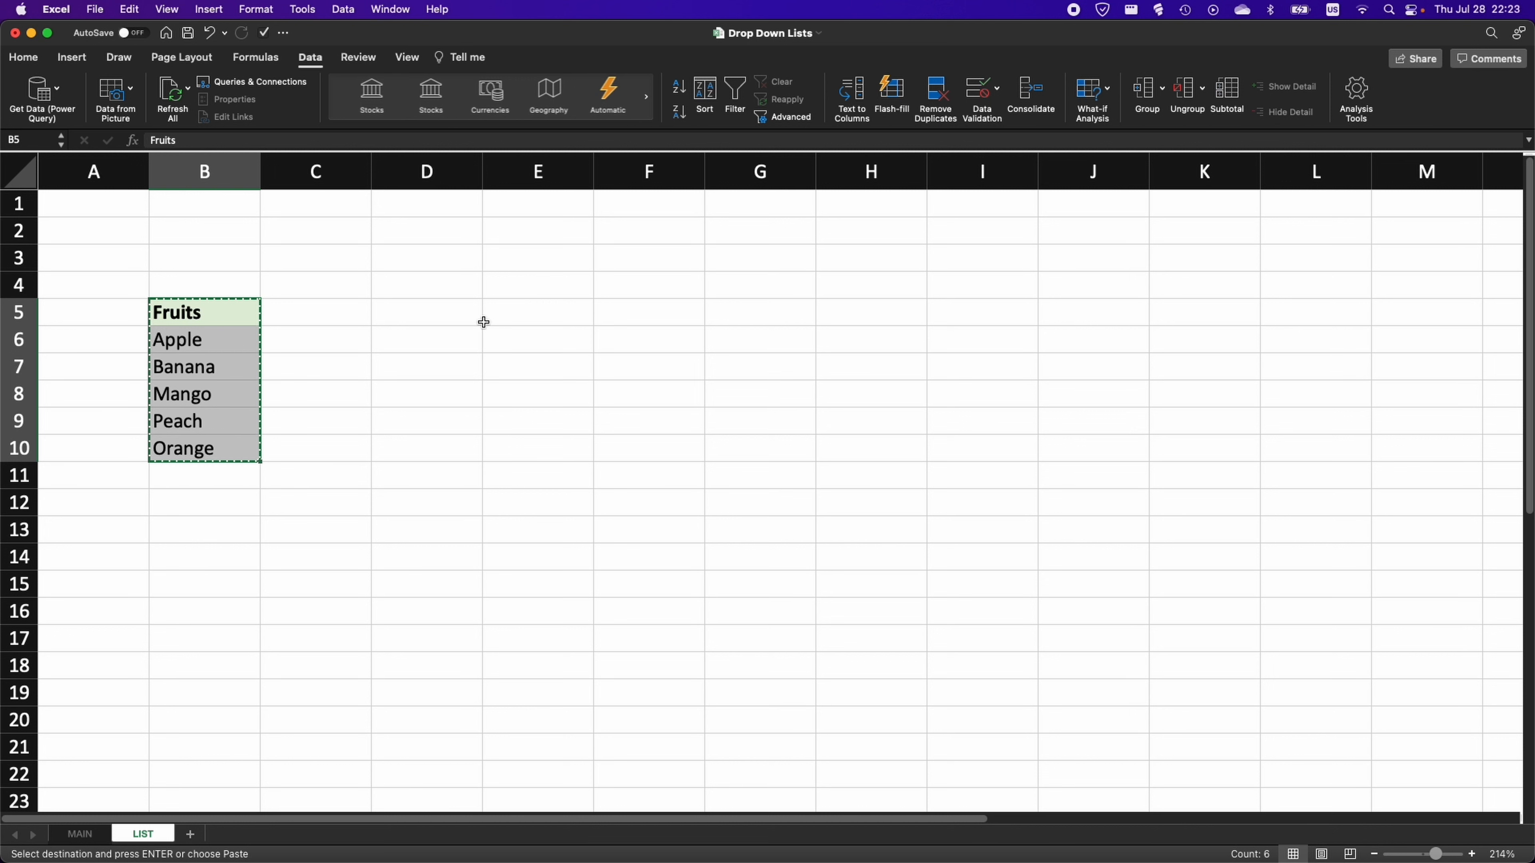
{"action": "left_click", "coordinate": [526, 314]}
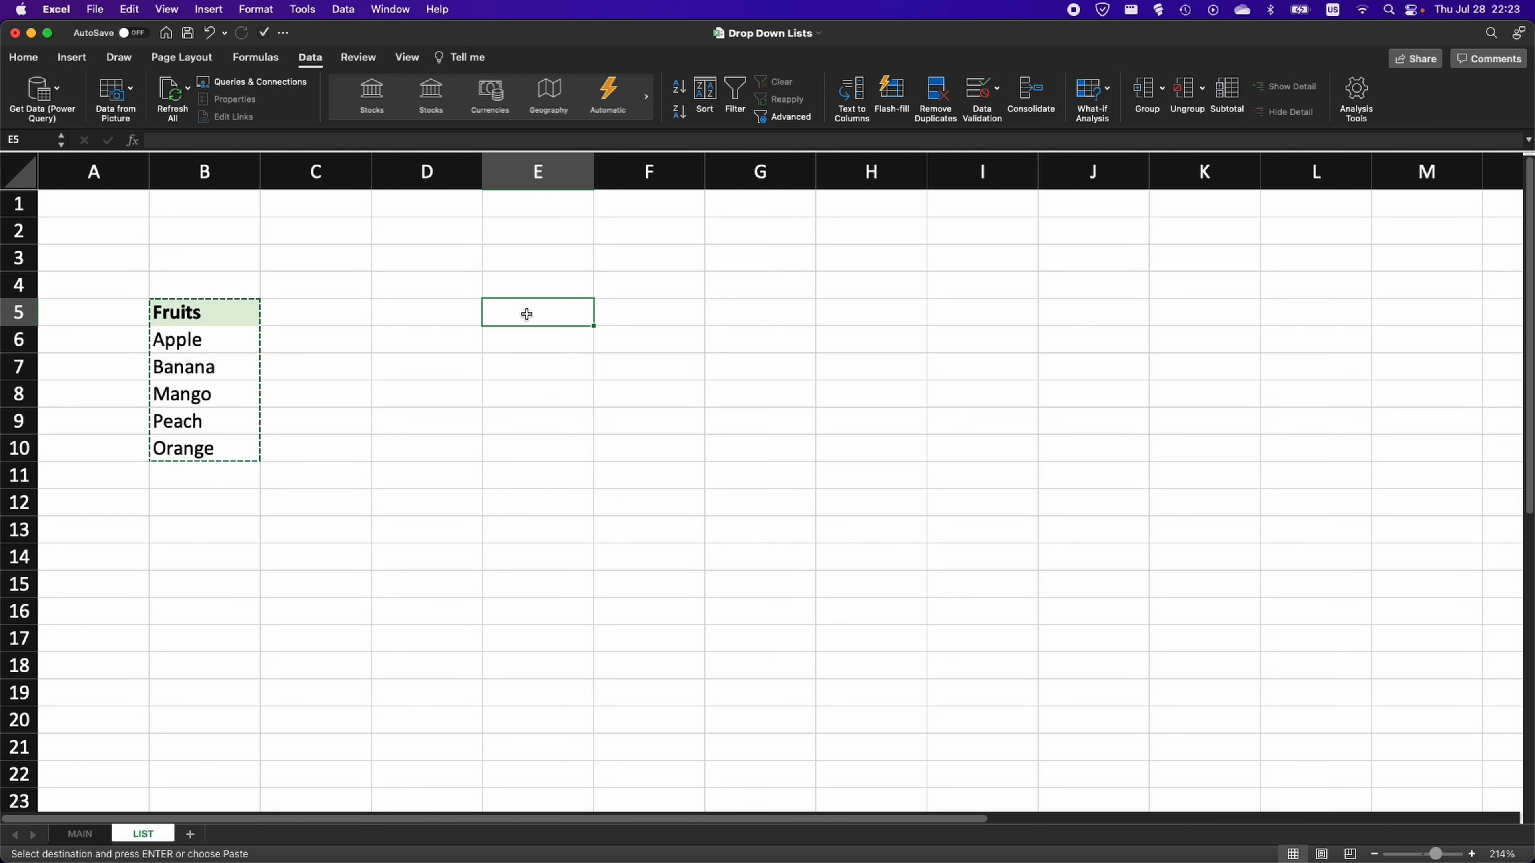
{"action": "key", "text": "super+v"}
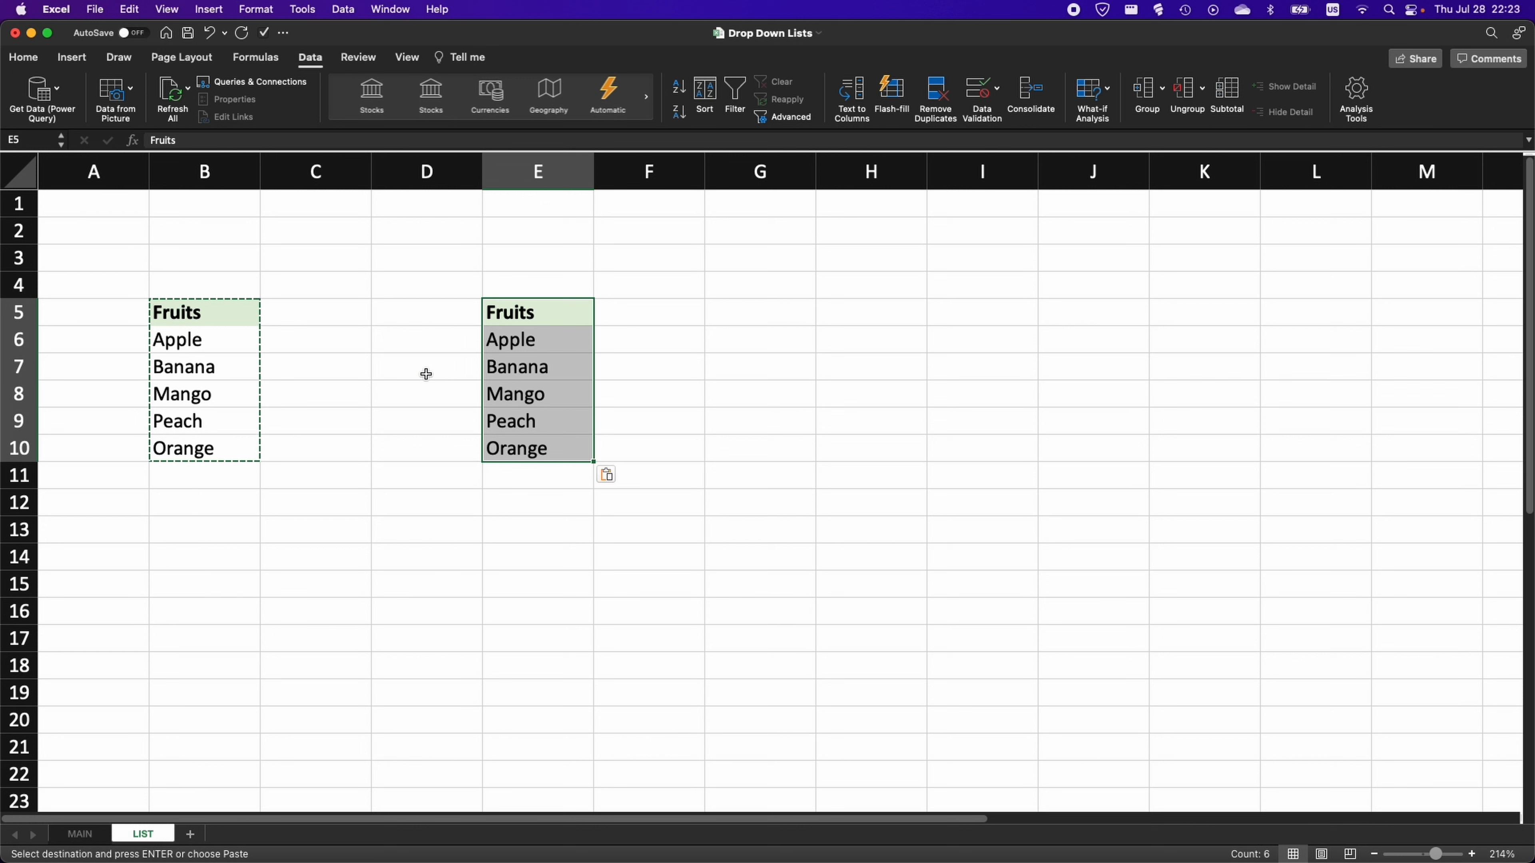
Convert the copied fruit range E5:E10 on the LIST sheet into a table with headers.
{"action": "left_click", "coordinate": [534, 448]}
{"action": "left_click_drag", "start_coordinate": [524, 312], "coordinate": [524, 440]}
{"action": "left_click", "coordinate": [74, 58]}
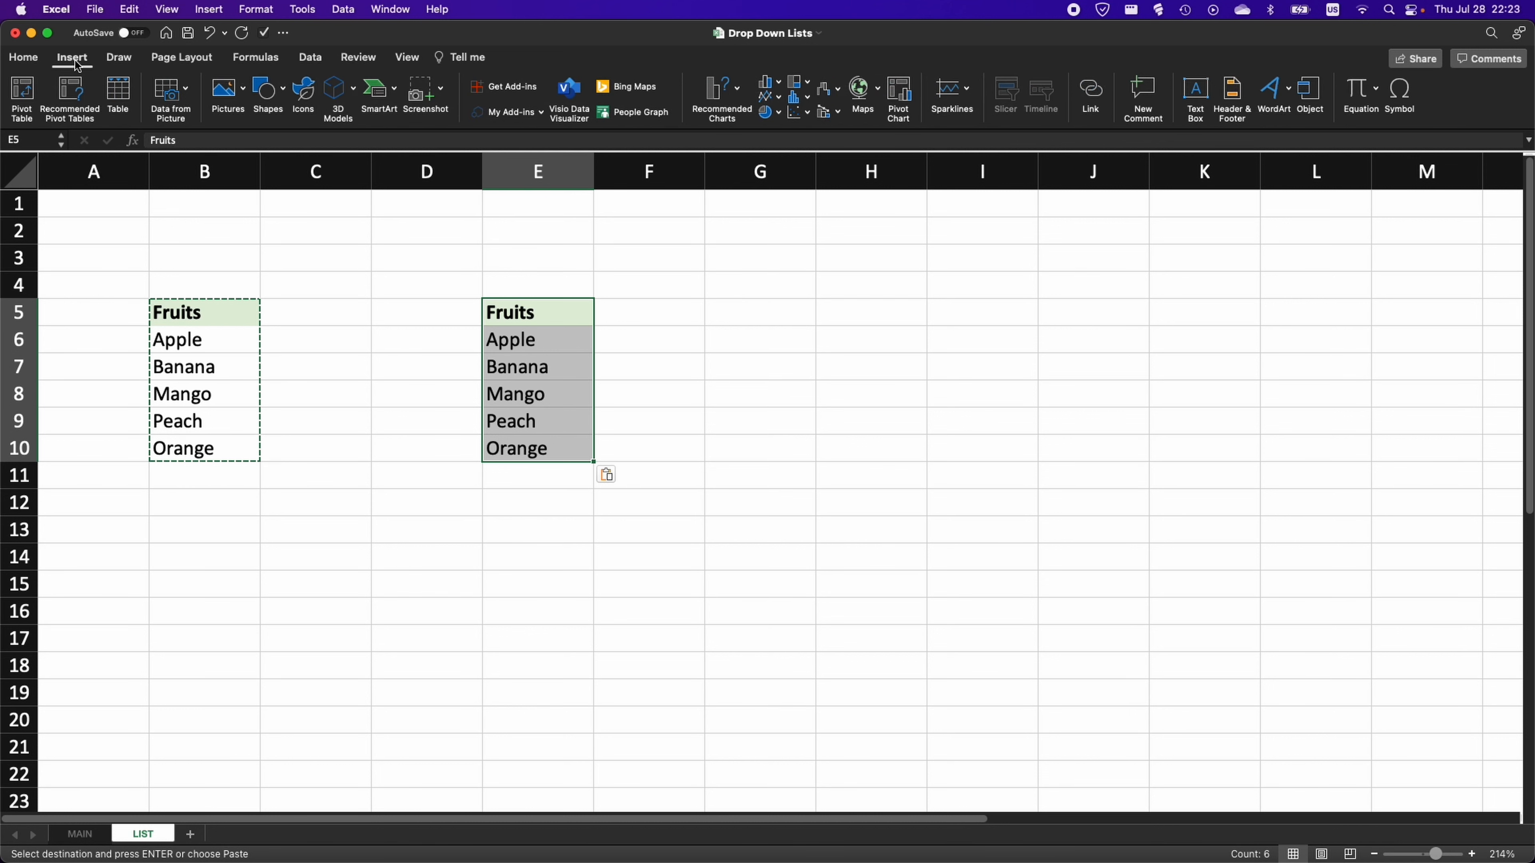
{"action": "left_click", "coordinate": [119, 100]}
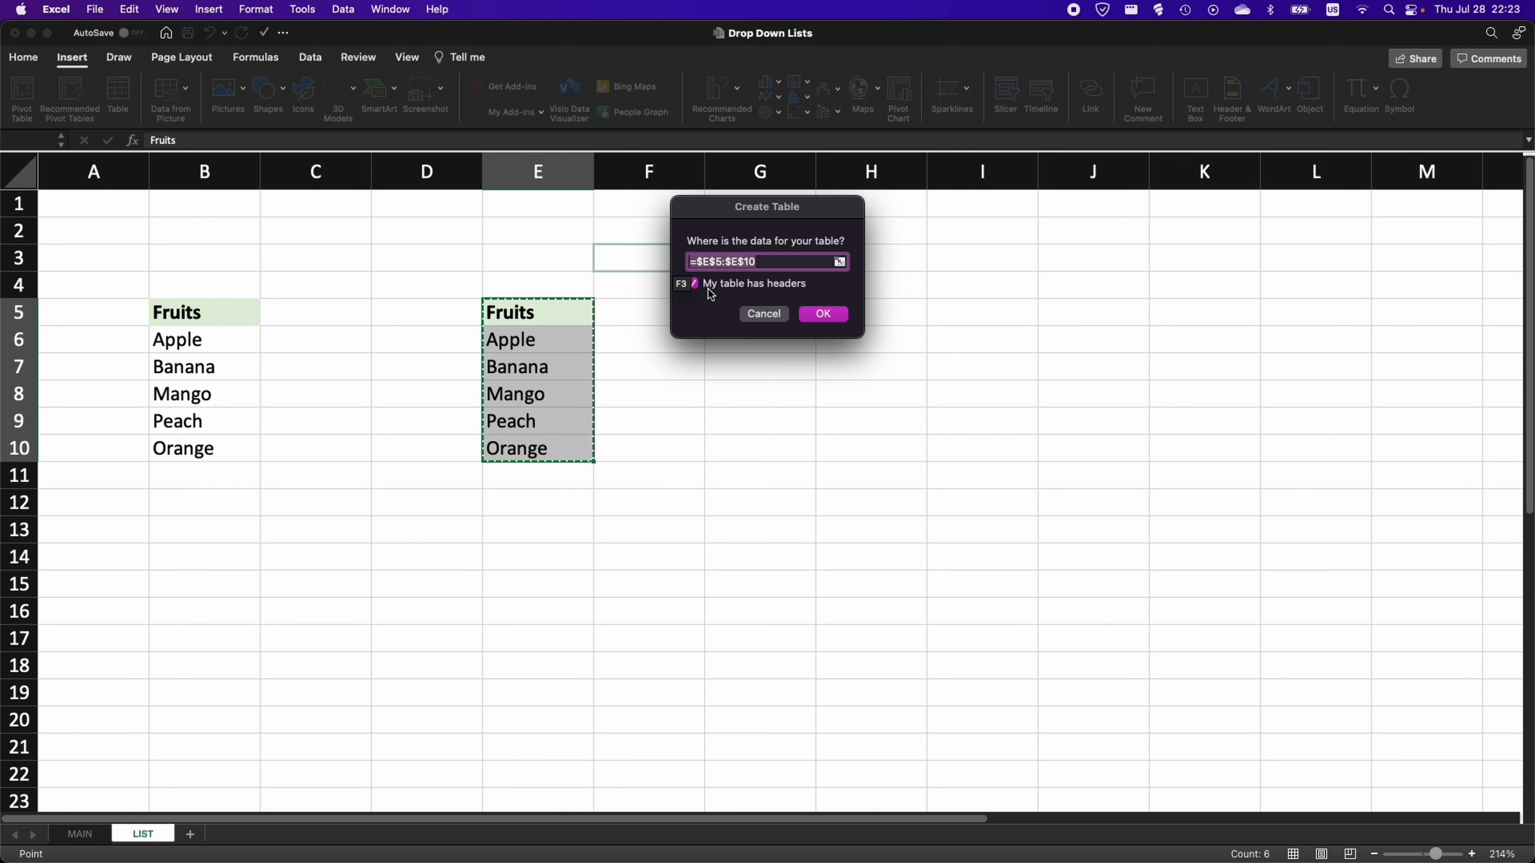
{"action": "left_click", "coordinate": [810, 314]}
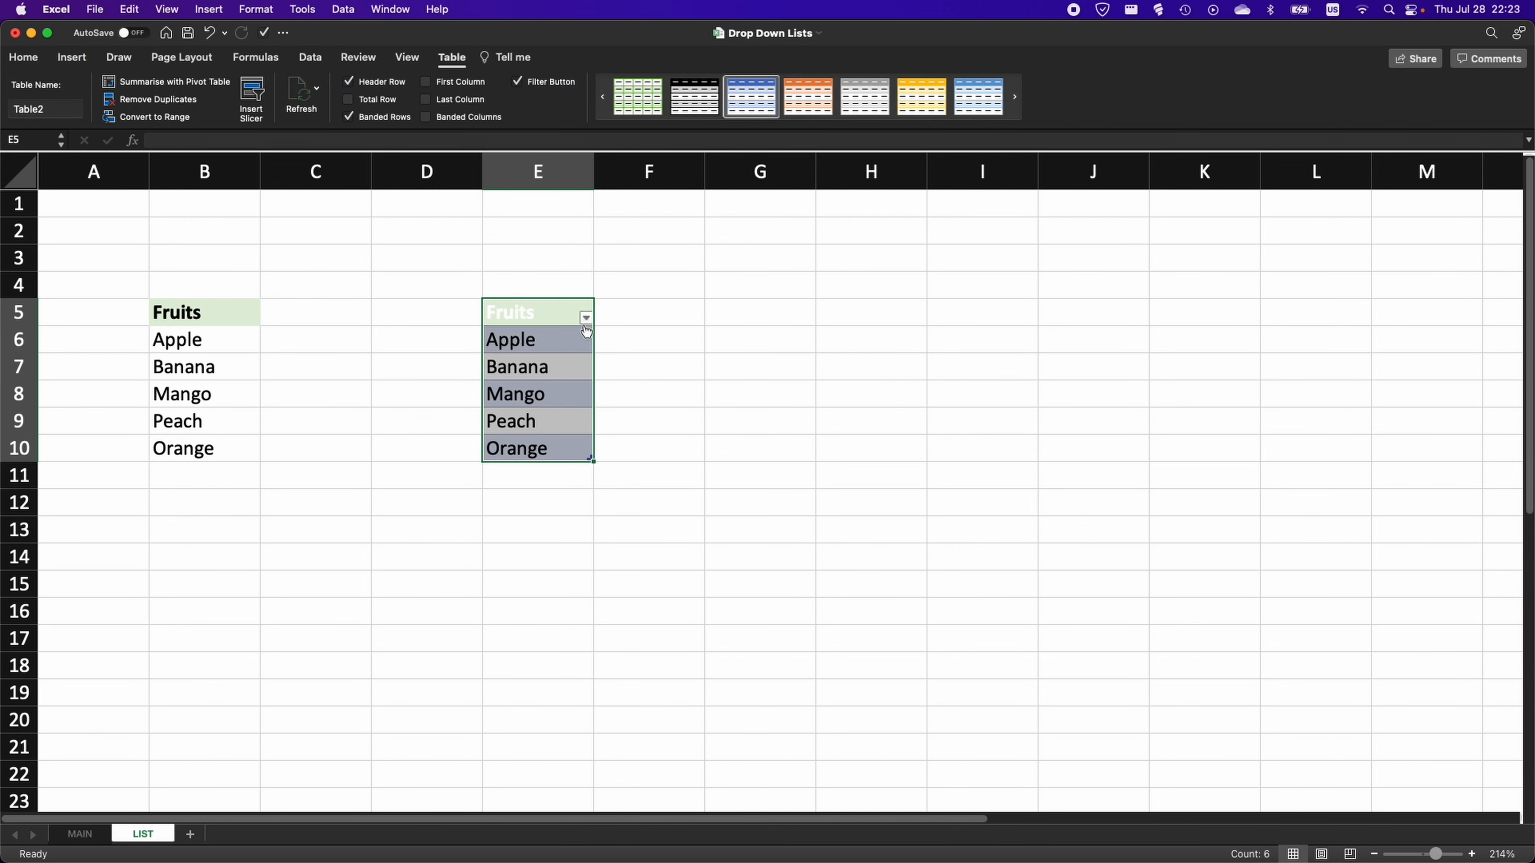
Rename the new fruit table as TABLE.
{"action": "left_click", "coordinate": [553, 343]}
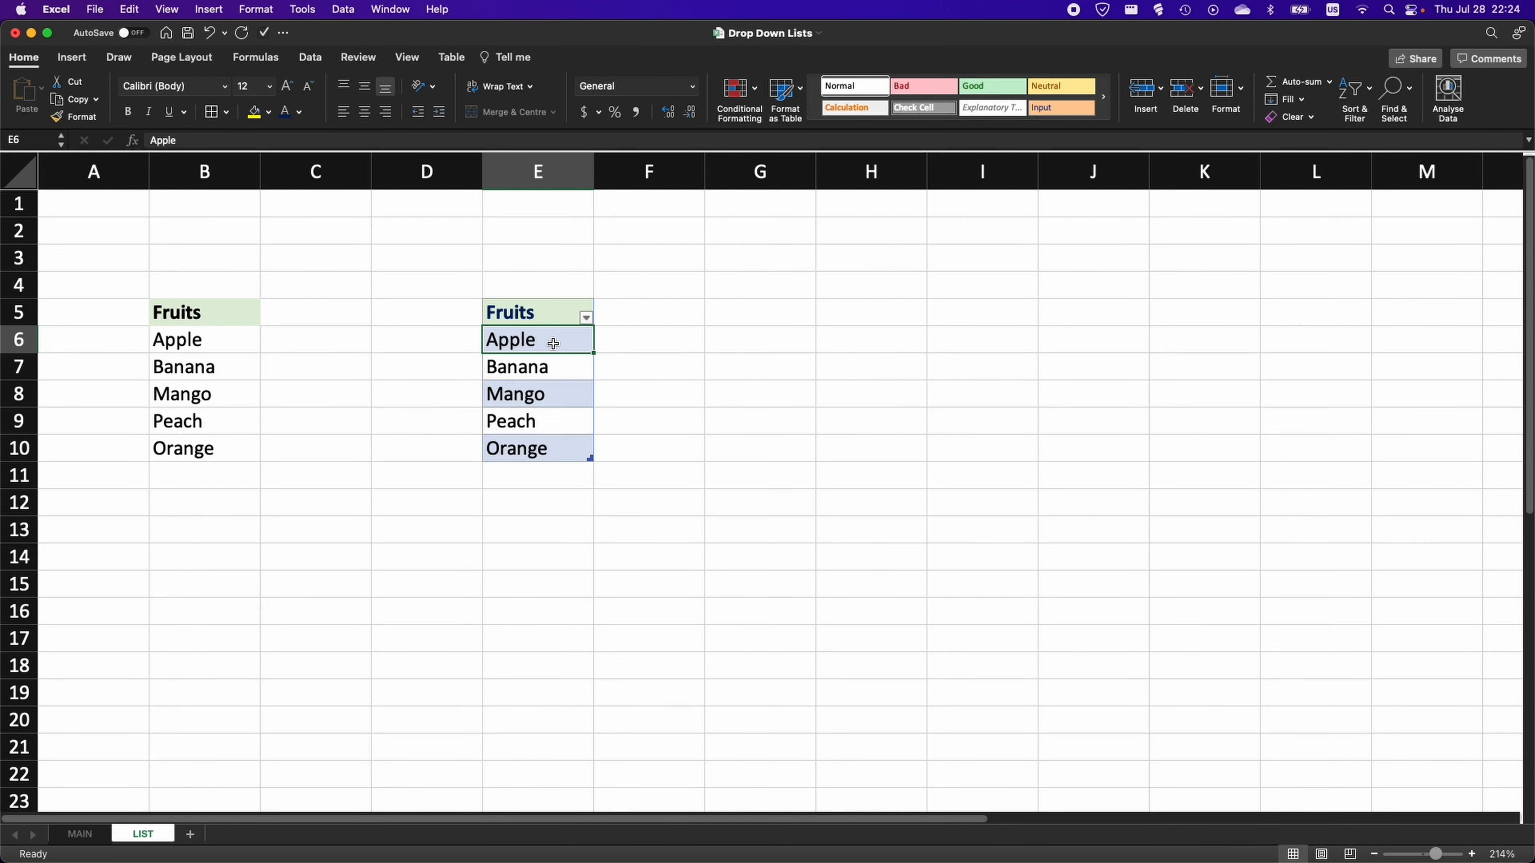
{"action": "left_click", "coordinate": [462, 63]}
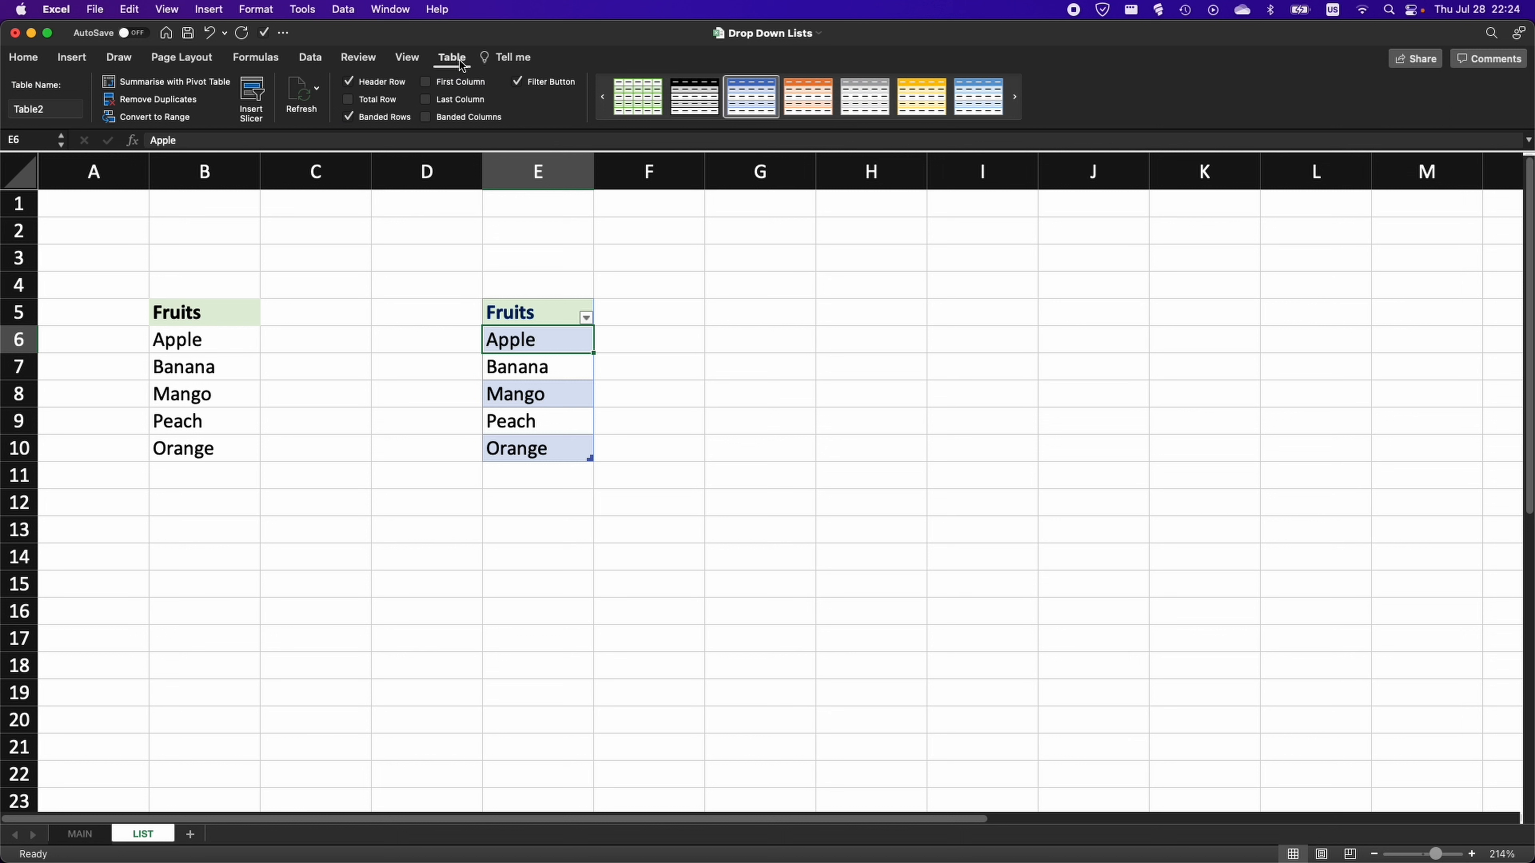
{"action": "left_click", "coordinate": [22, 108]}
{"action": "double_click", "coordinate": [27, 109]}
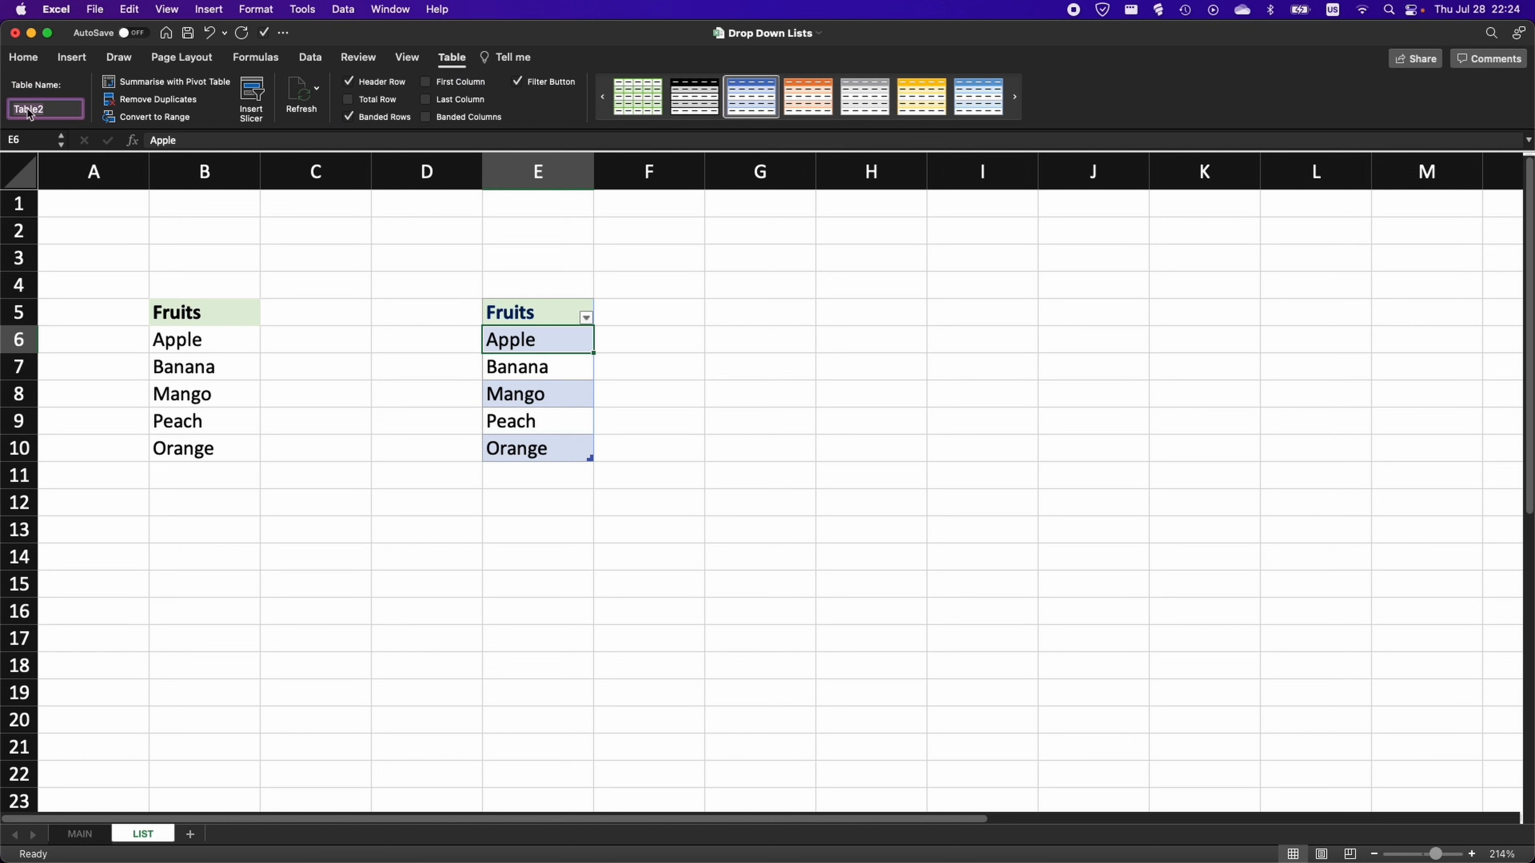
{"action": "type", "text": "TABLE"}
{"action": "key", "text": "Return"}
{"action": "left_click", "coordinate": [723, 398]}
{"action": "type", "text": "="}
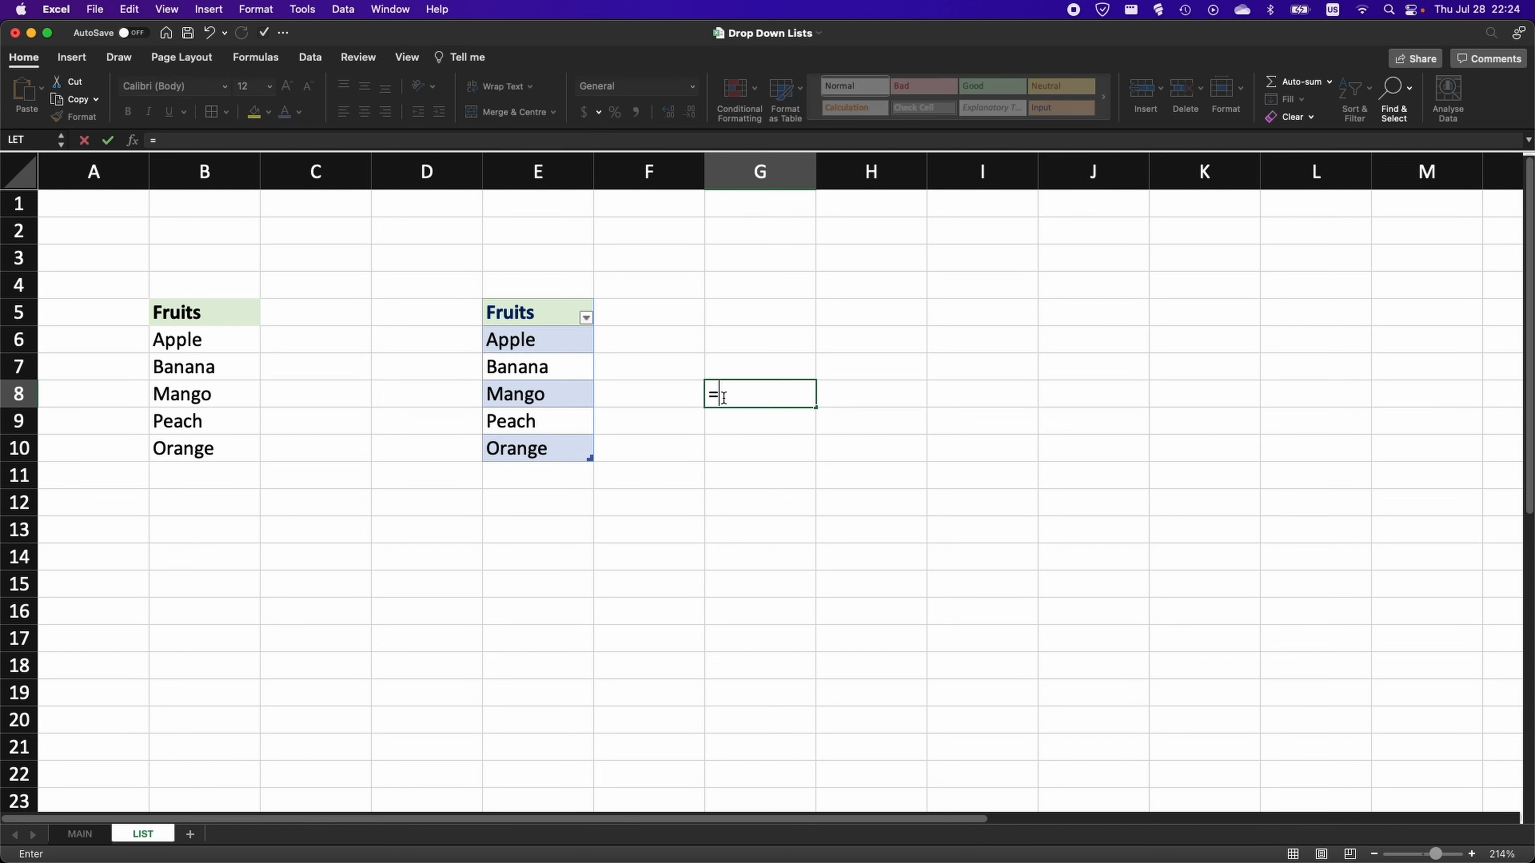
{"action": "left_click", "coordinate": [548, 398]}
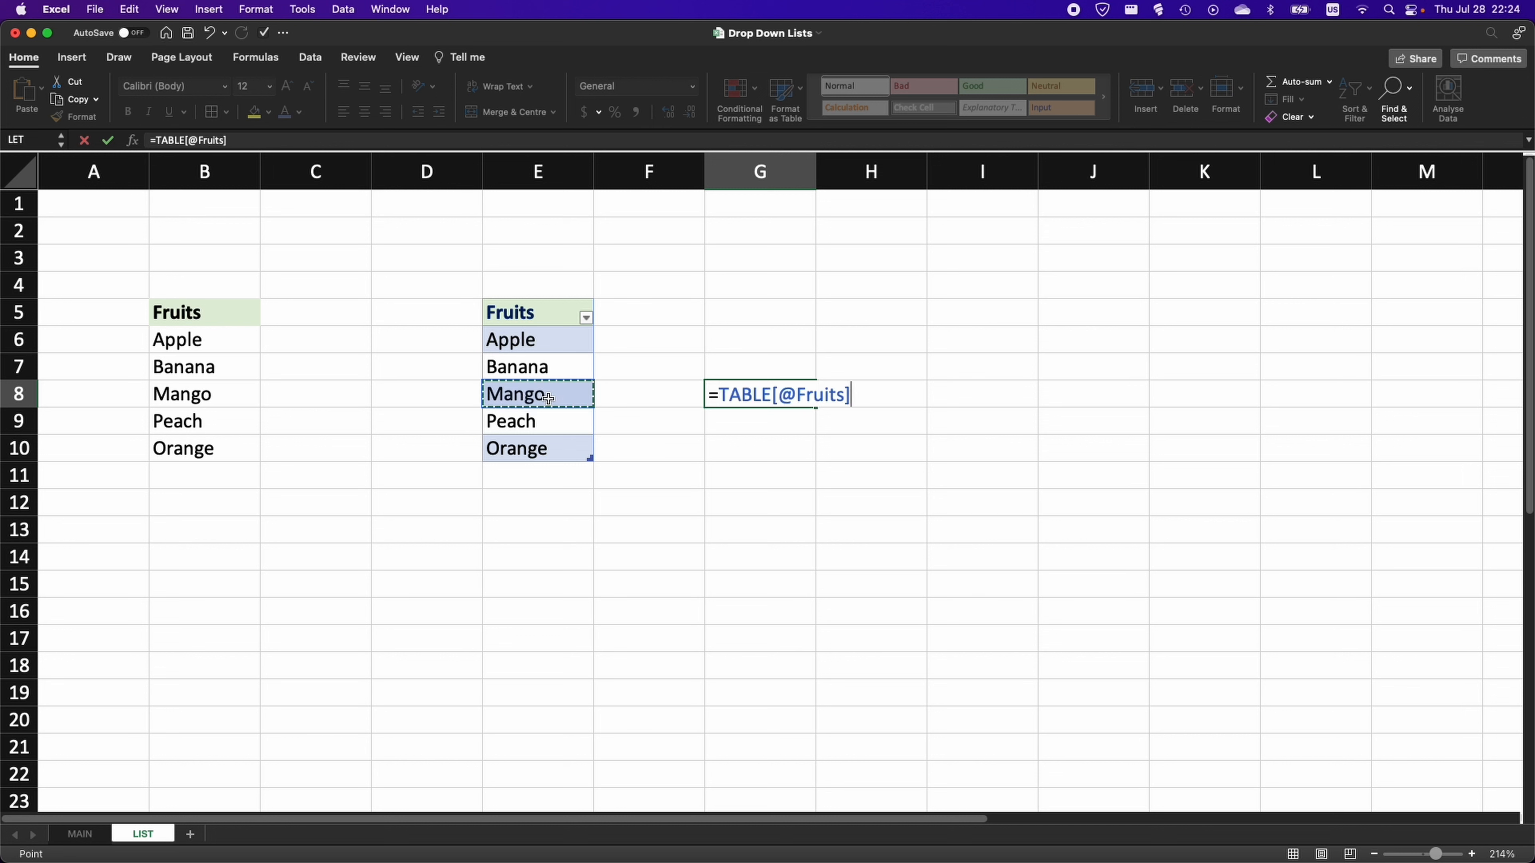
{"action": "key", "text": "Return"}
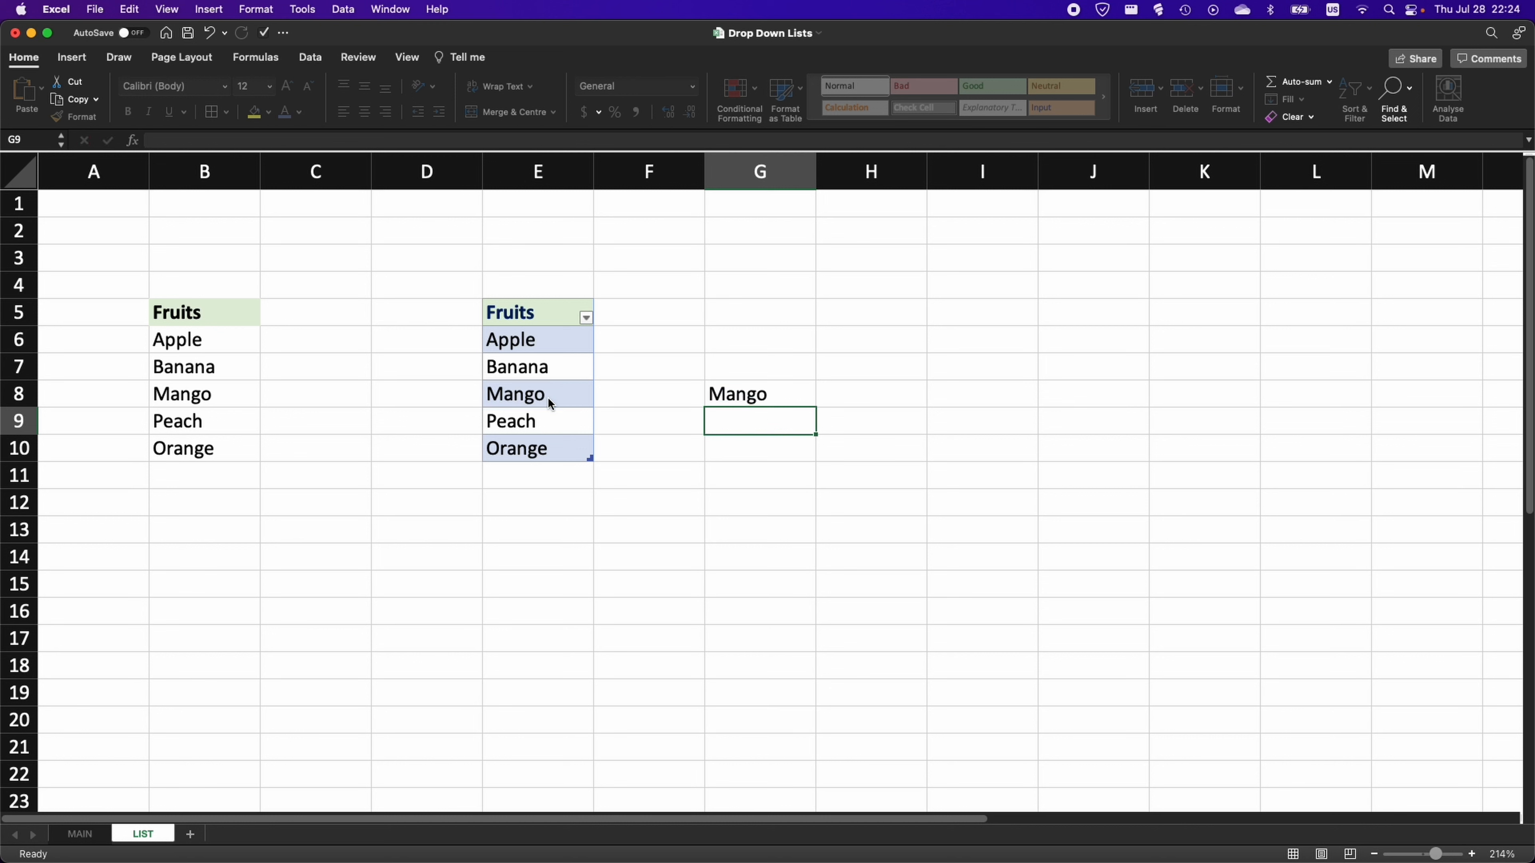
{"action": "key", "text": "Up"}
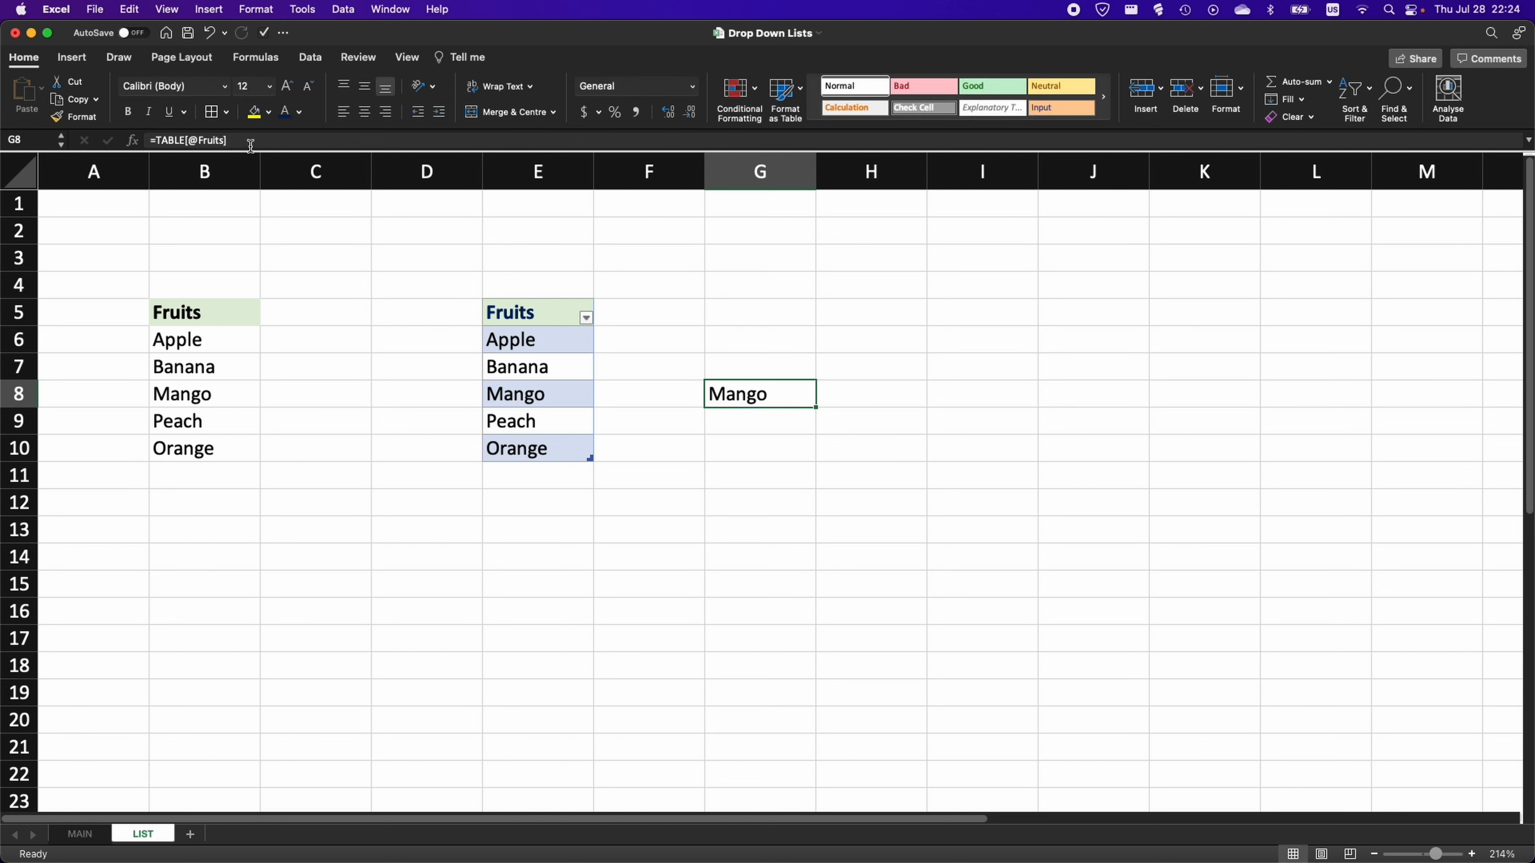
{"action": "left_click_drag", "start_coordinate": [246, 144], "coordinate": [158, 141]}
{"action": "key", "text": "super+c"}
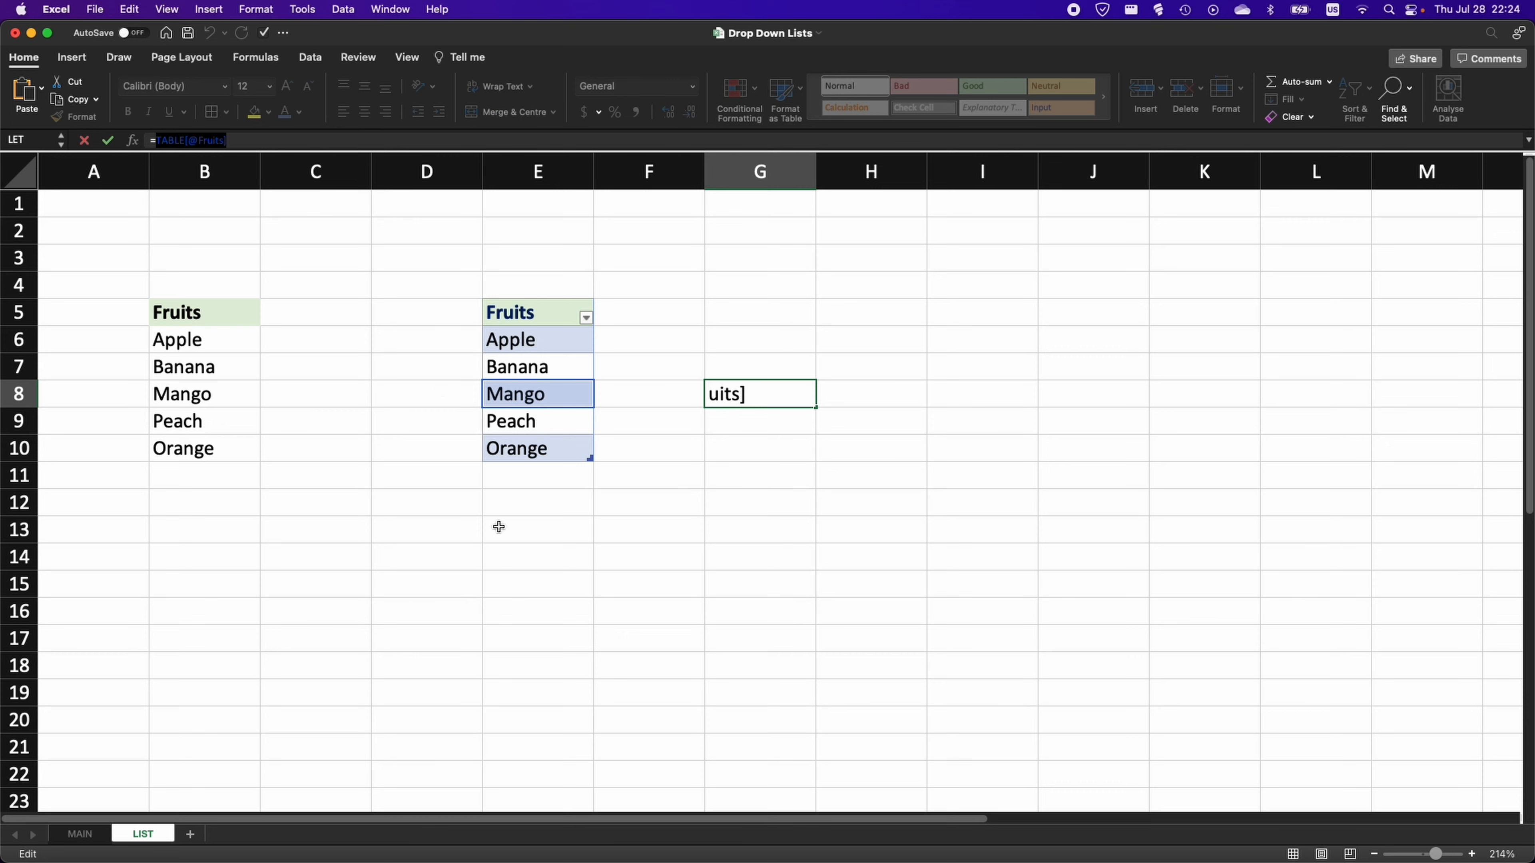
{"action": "key", "text": "Escape"}
On the MAIN sheet, set the data validation of cell B6 to allow a List.
{"action": "left_click", "coordinate": [80, 834]}
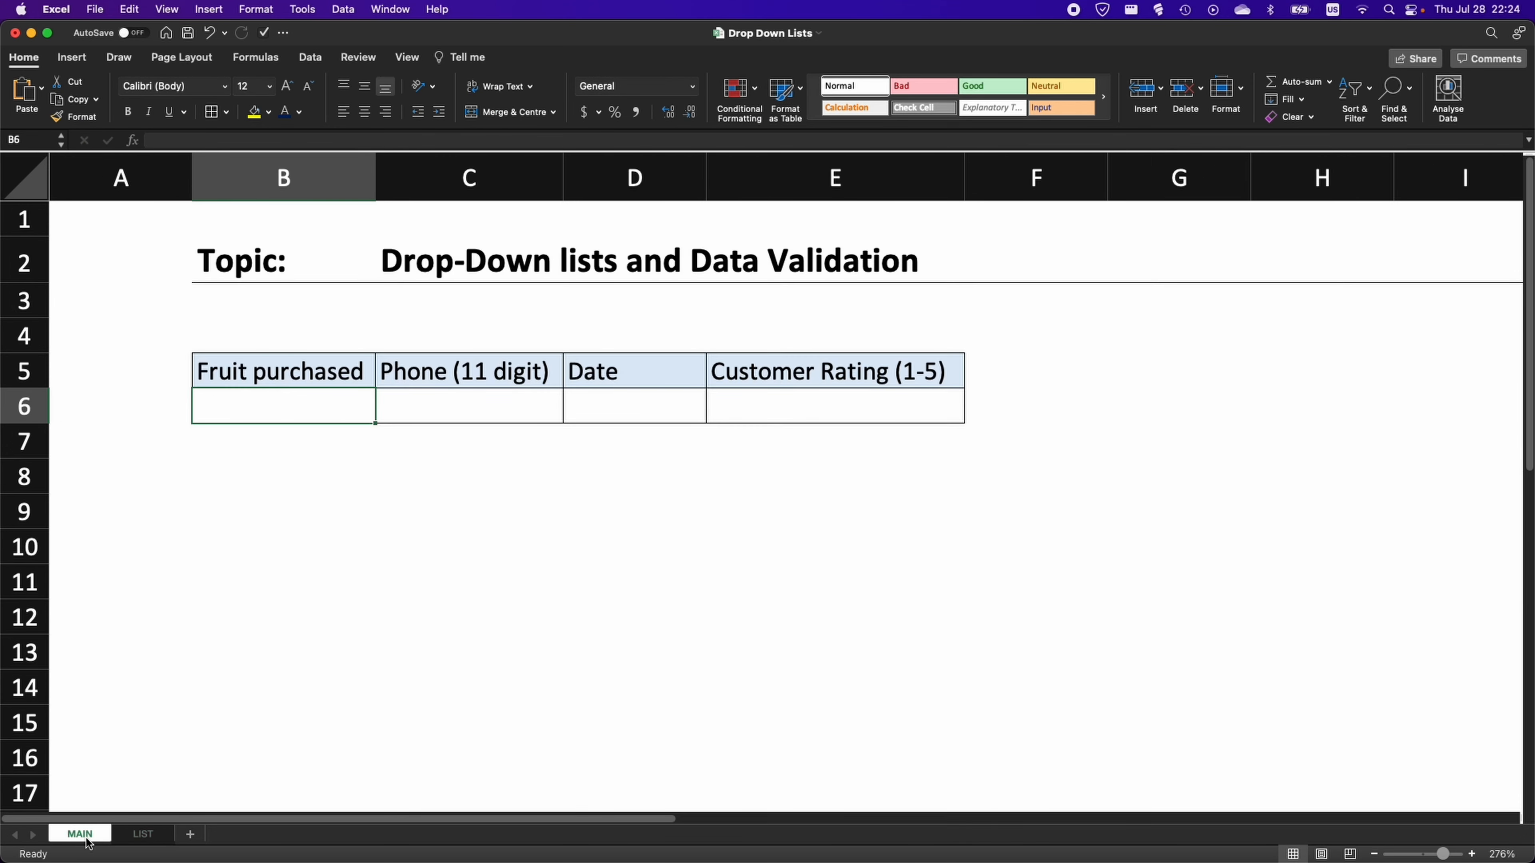
{"action": "left_click", "coordinate": [312, 58]}
{"action": "left_click", "coordinate": [980, 96]}
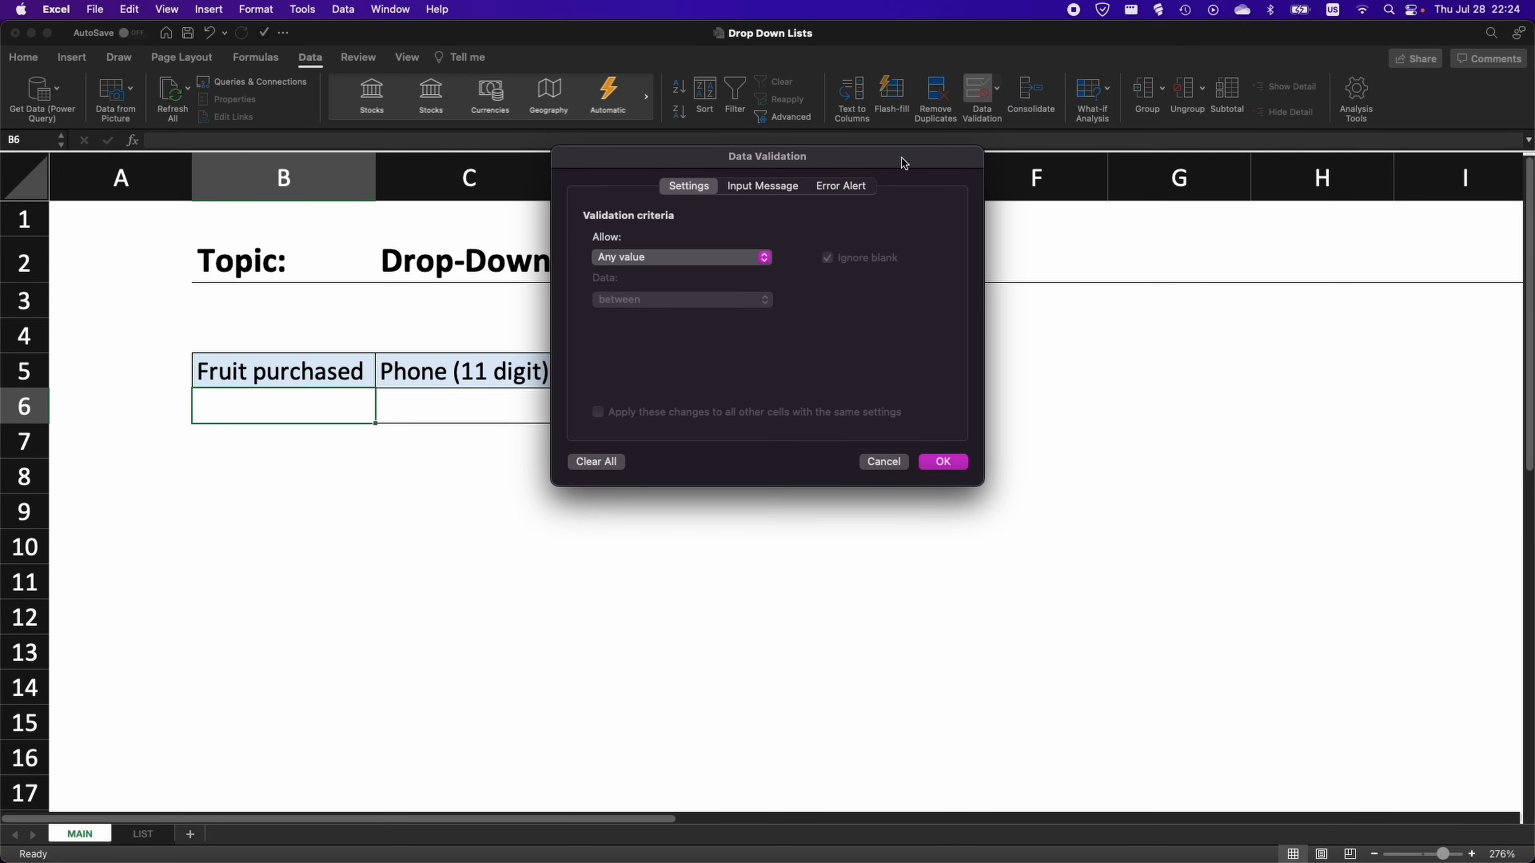
{"action": "left_click", "coordinate": [696, 258]}
{"action": "left_click", "coordinate": [631, 314]}
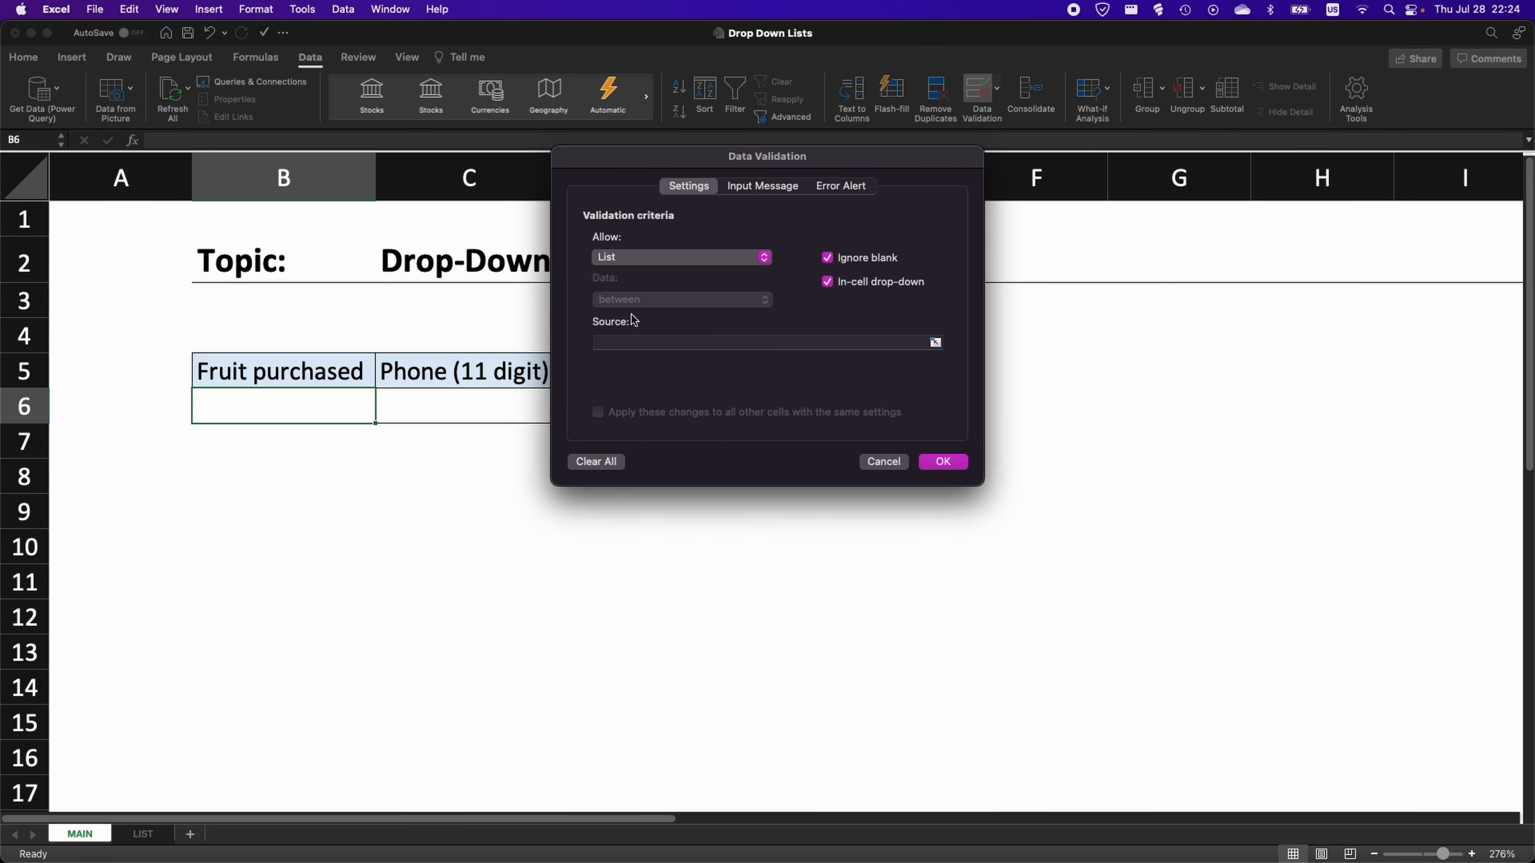
Try to use the copied table reference as the list source, reduced to =TABLE[Fruits].
{"action": "left_click", "coordinate": [626, 340]}
{"action": "type", "text": "="}
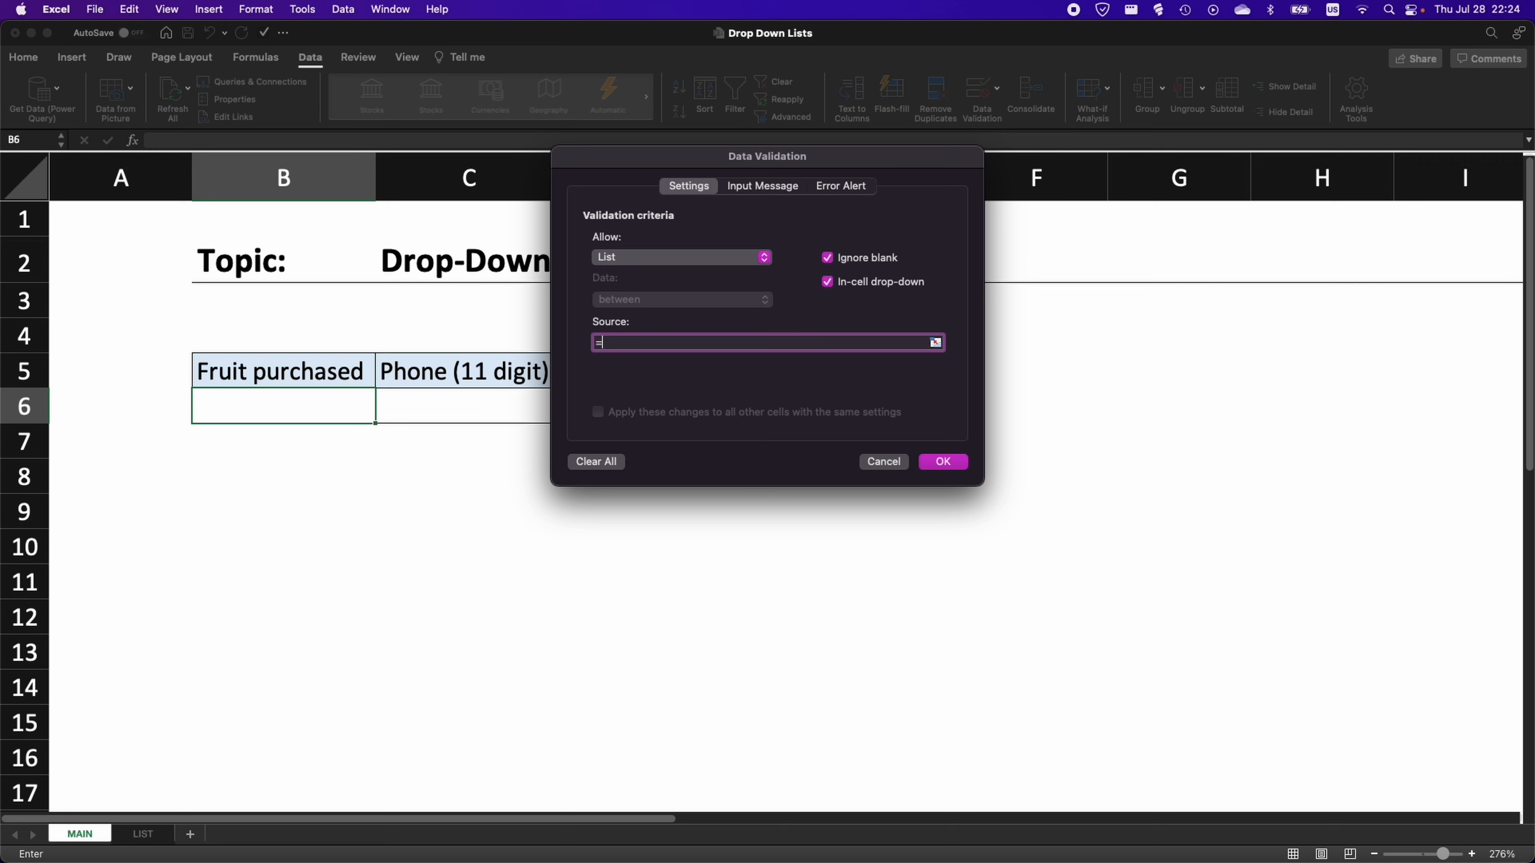
{"action": "key", "text": "super+v"}
{"action": "key", "text": "BackSpace"}
{"action": "left_click", "coordinate": [955, 469]}
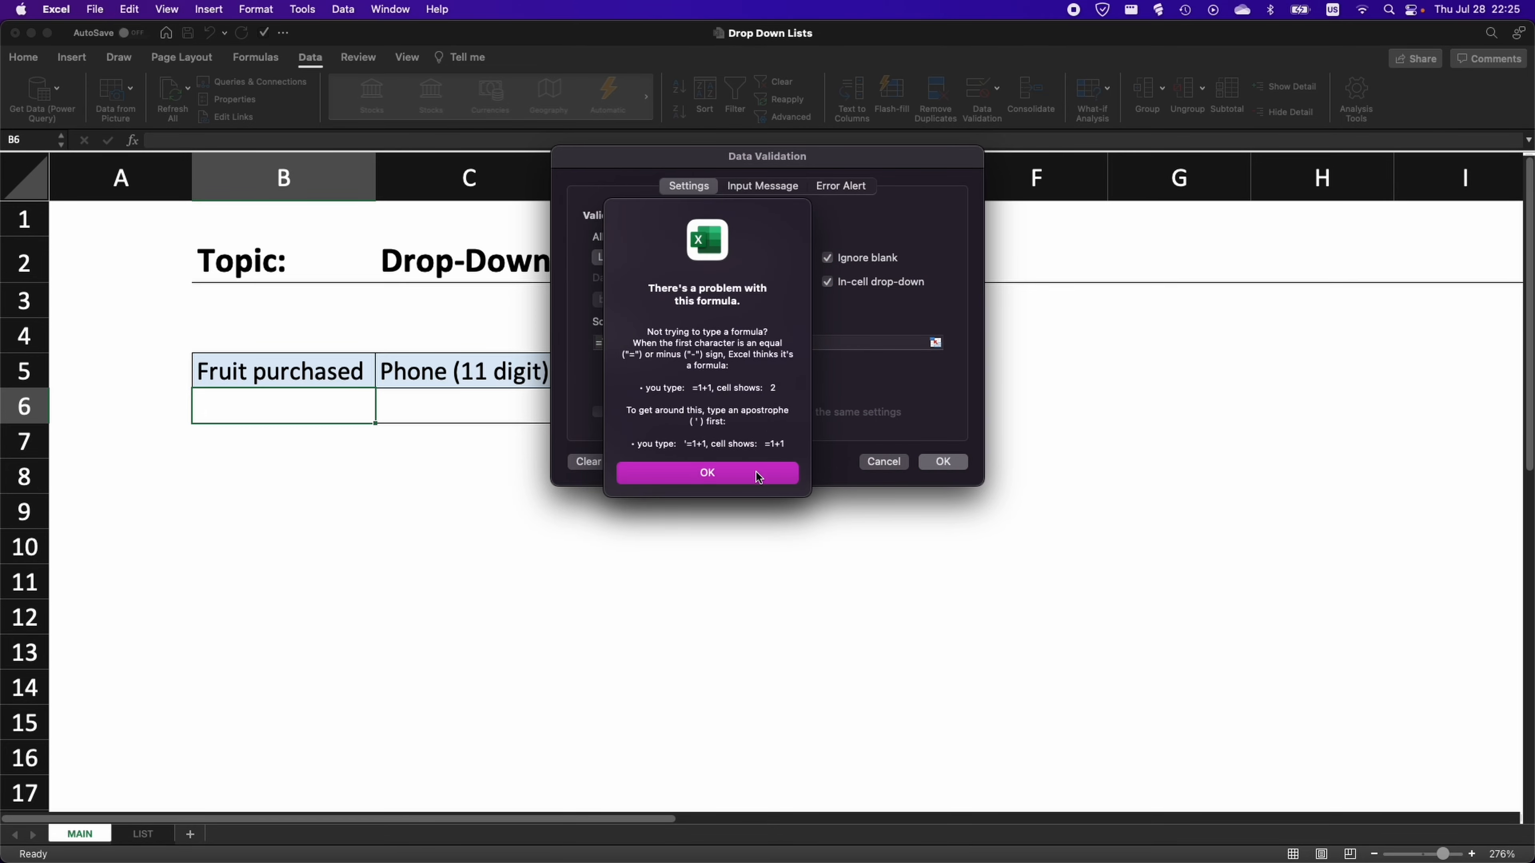
{"action": "left_click", "coordinate": [757, 474]}
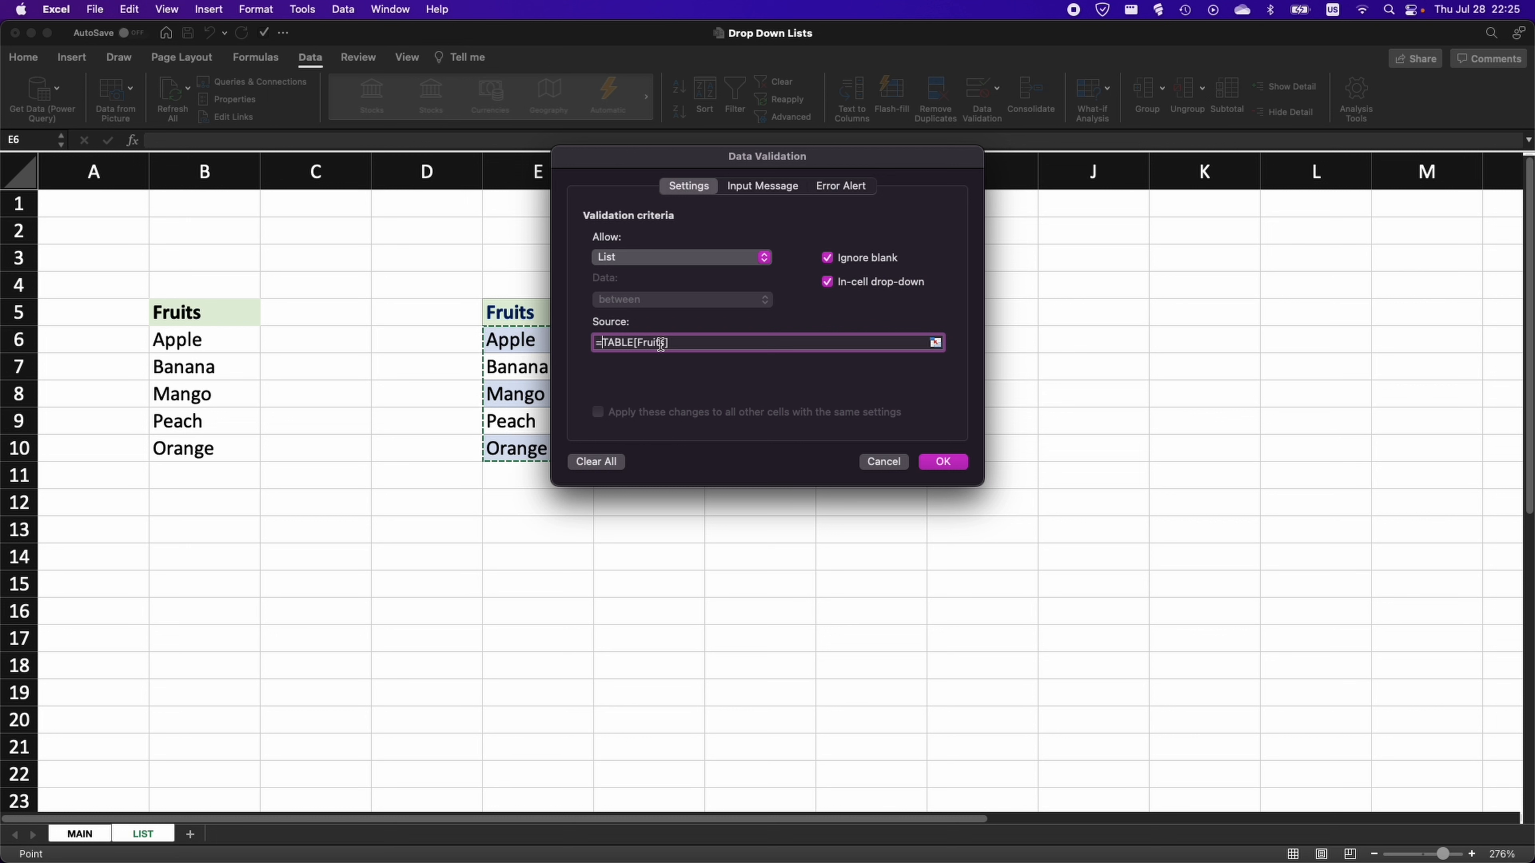
Wrap the source as =indirect("TABLE[Fruits]"), apply the validation, and check the drop-down options in B6.
{"action": "left_click_drag", "start_coordinate": [604, 343], "coordinate": [674, 346]}
{"action": "left_click", "coordinate": [603, 345]}
{"action": "type", "text": "indirect("}
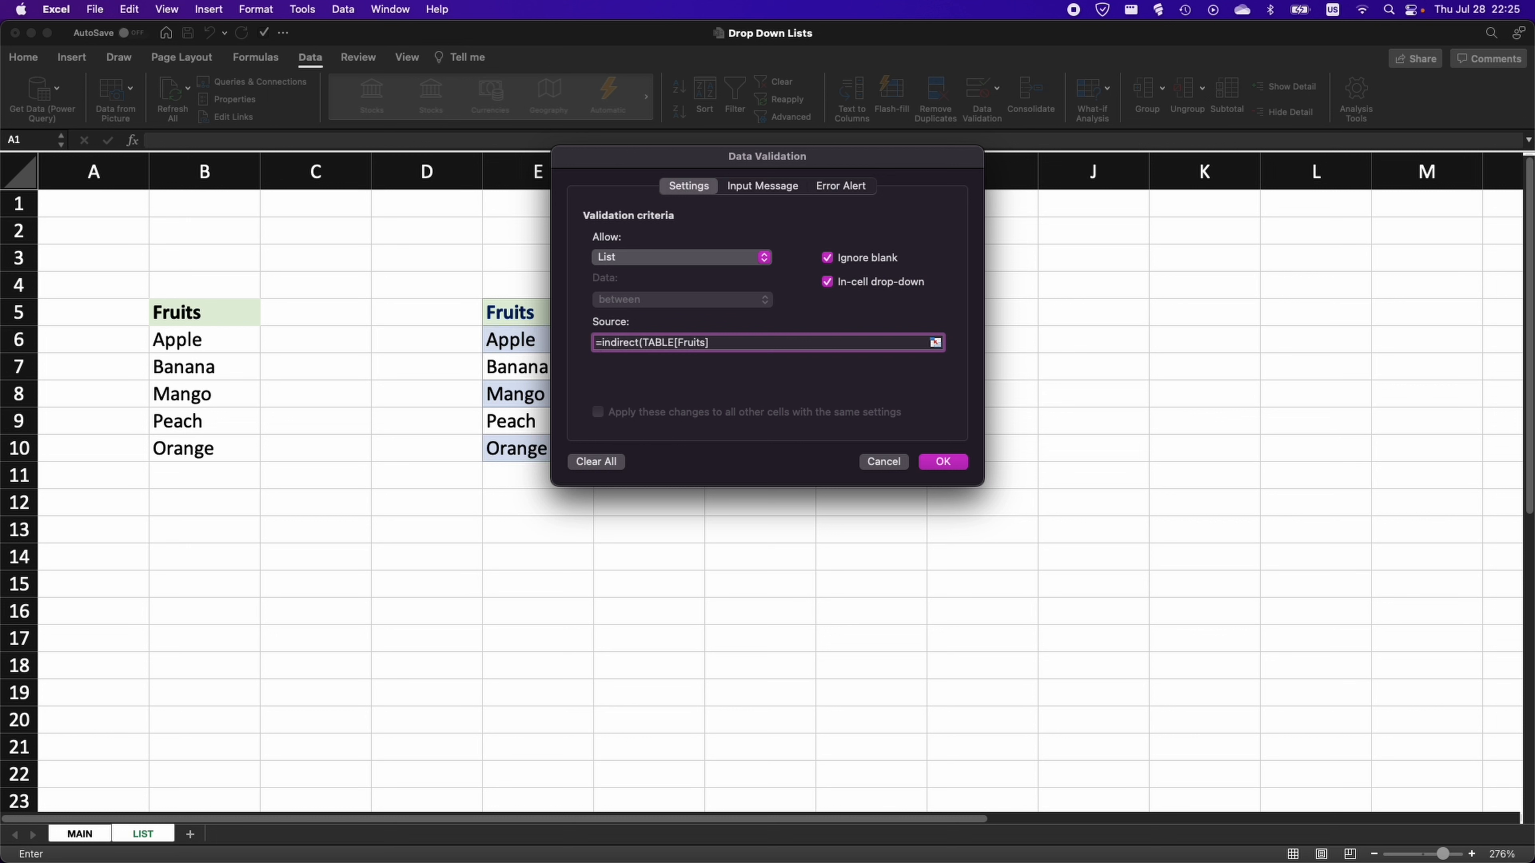
{"action": "type", "text": "\""}
{"action": "left_click", "coordinate": [752, 343]}
{"action": "type", "text": "\""}
{"action": "left_click", "coordinate": [942, 462]}
{"action": "left_click", "coordinate": [383, 417]}
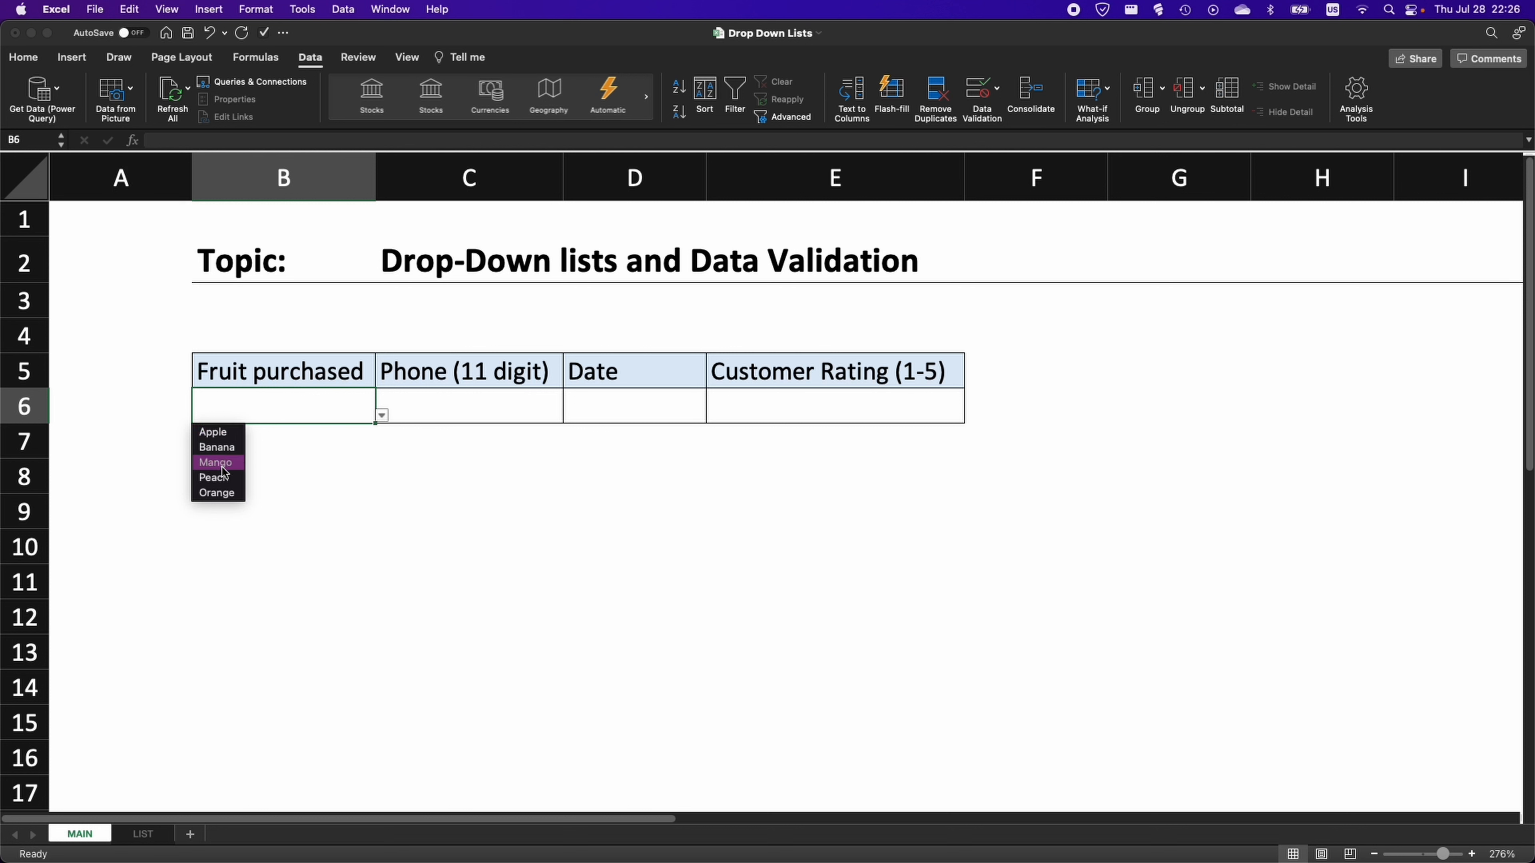
{"action": "left_click", "coordinate": [333, 412]}
Add "pine apple" as a new entry in E11, directly below the table on the LIST sheet.
{"action": "left_click", "coordinate": [143, 834]}
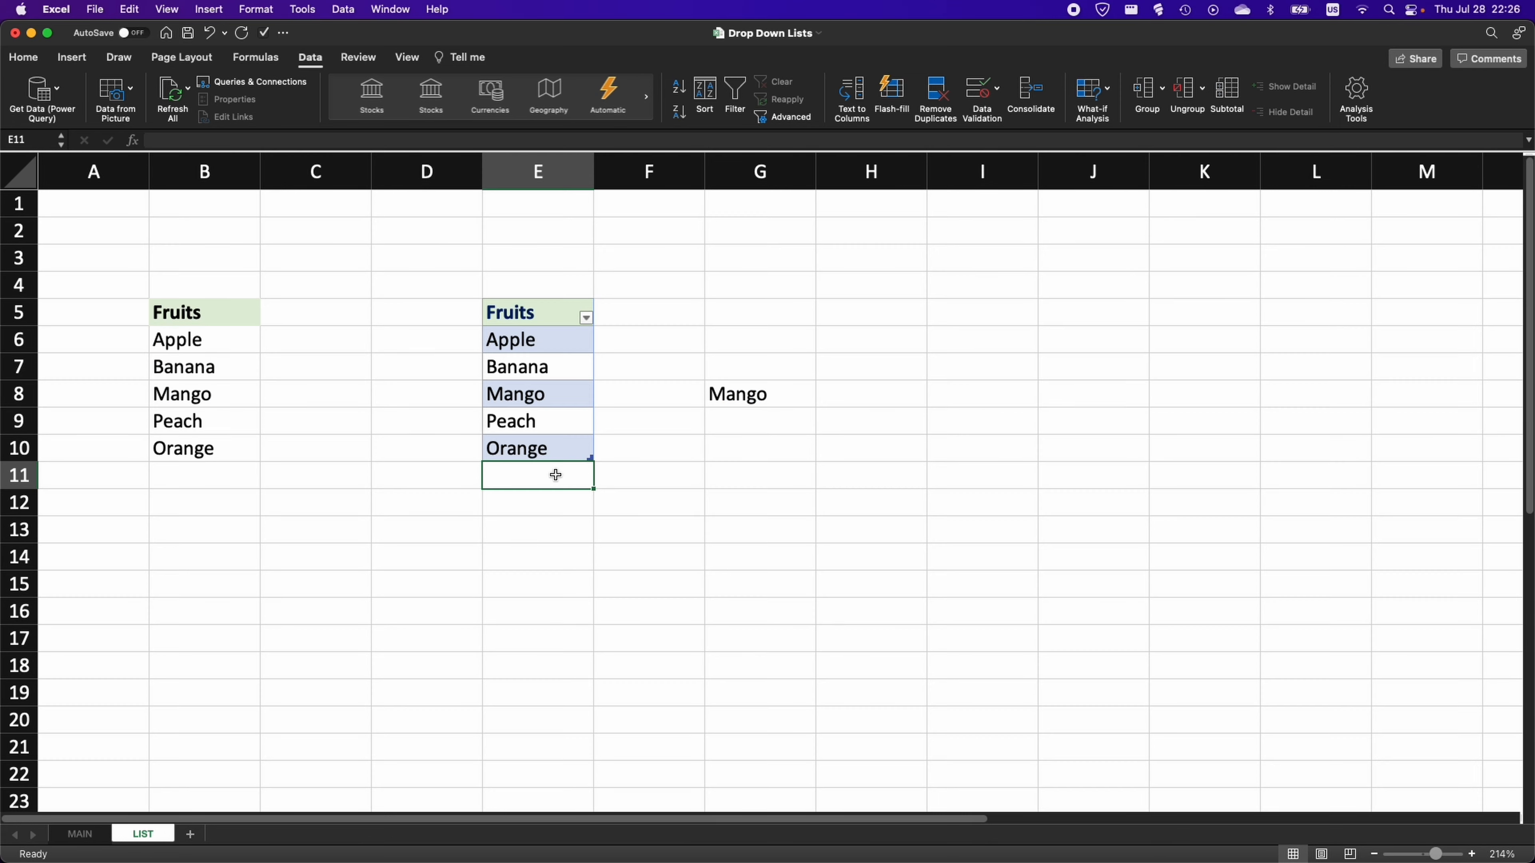
{"action": "type", "text": "piune"}
{"action": "key", "text": "BackSpace"}
{"action": "key", "text": "BackSpace"}
{"action": "key", "text": "BackSpace"}
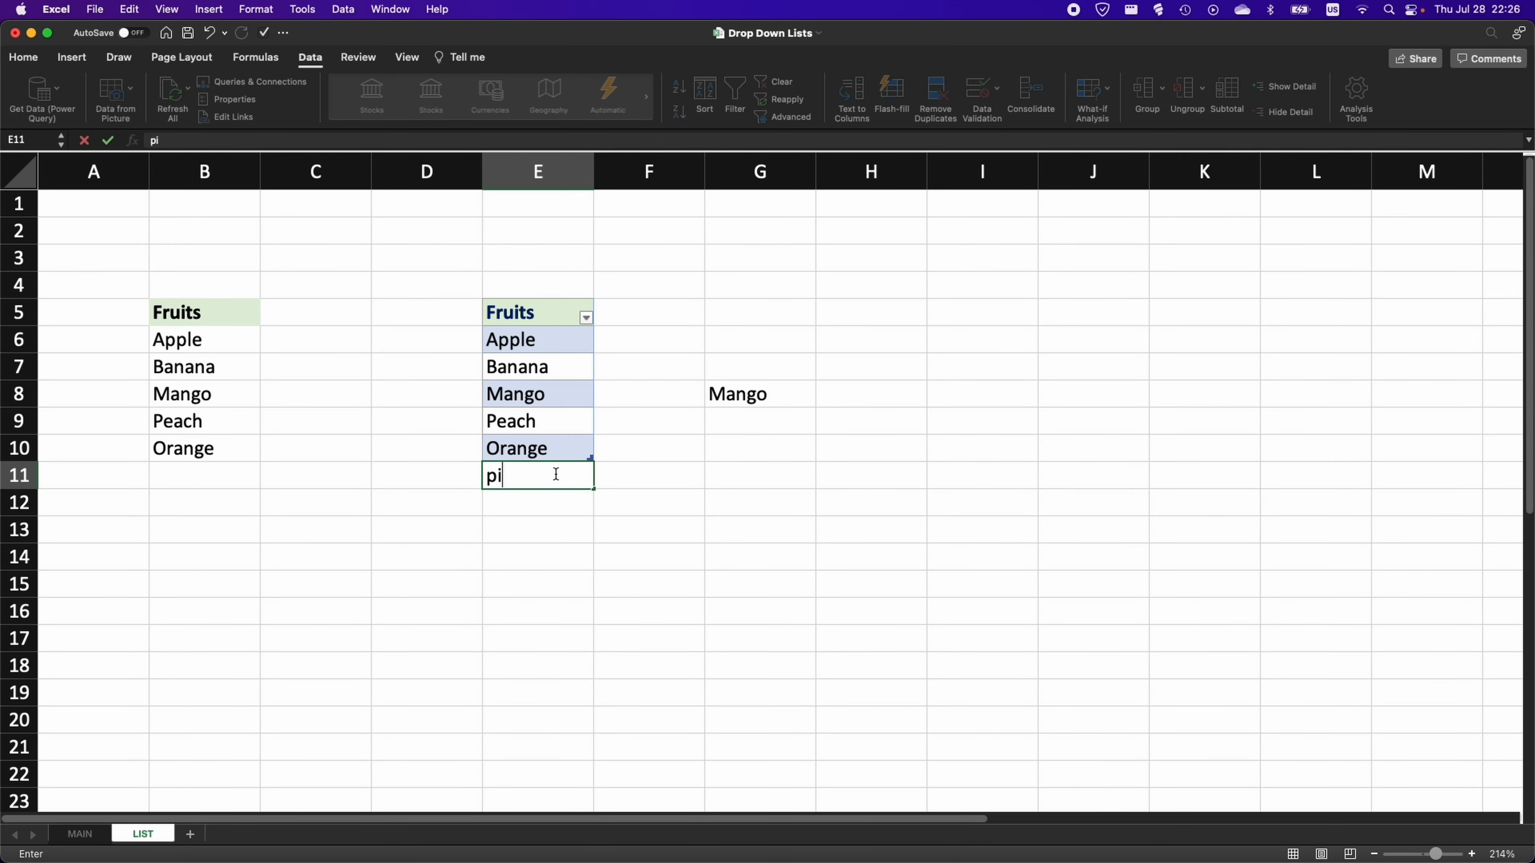
{"action": "type", "text": "ne apple"}
{"action": "key", "text": "Return"}
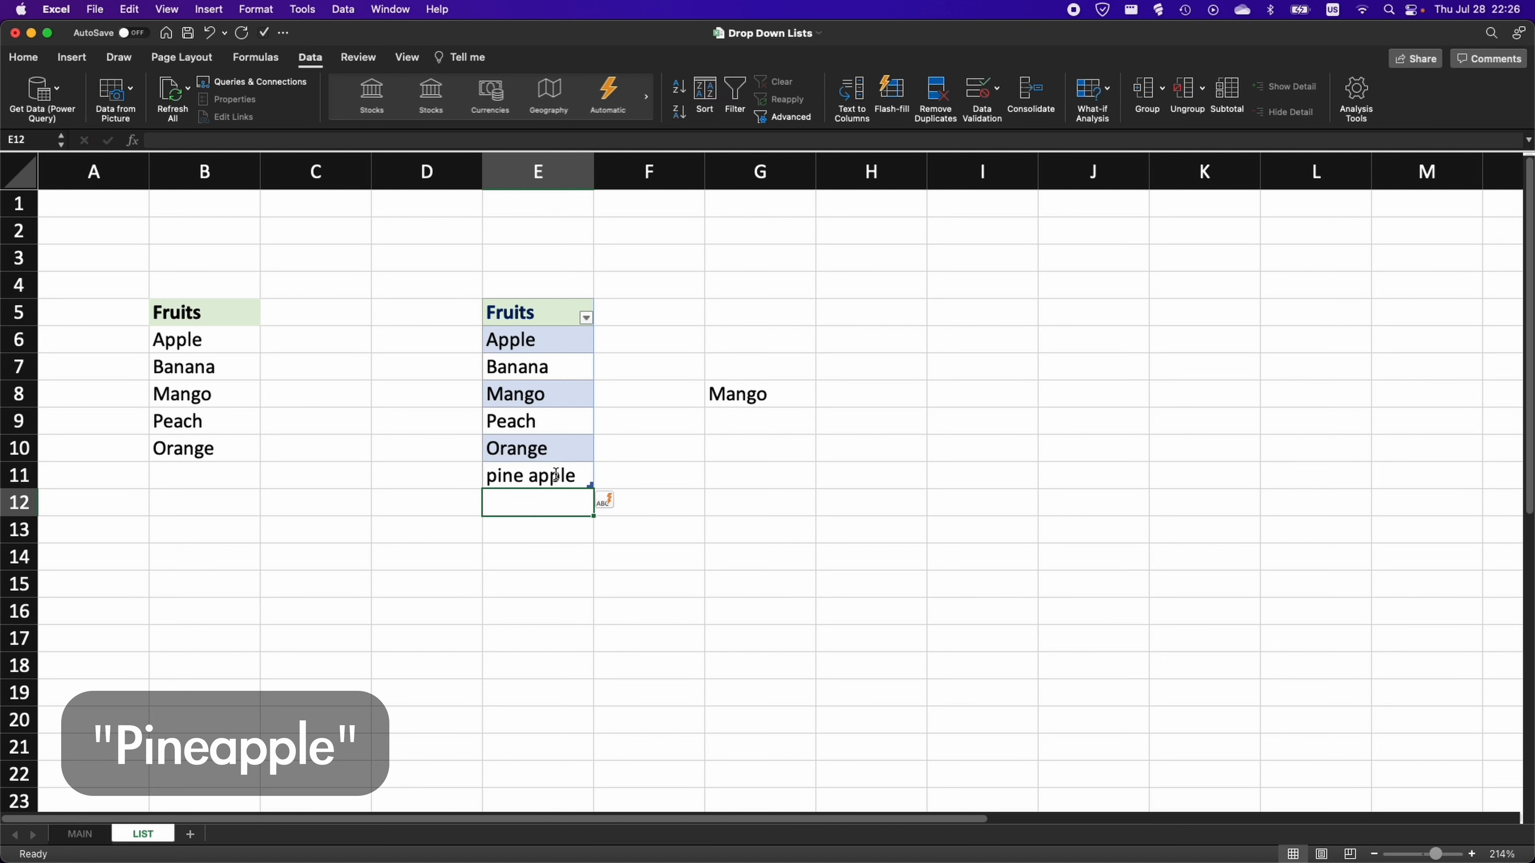
Examine the filter entries of the table's Fruits column for the added fruit.
{"action": "left_click", "coordinate": [581, 479]}
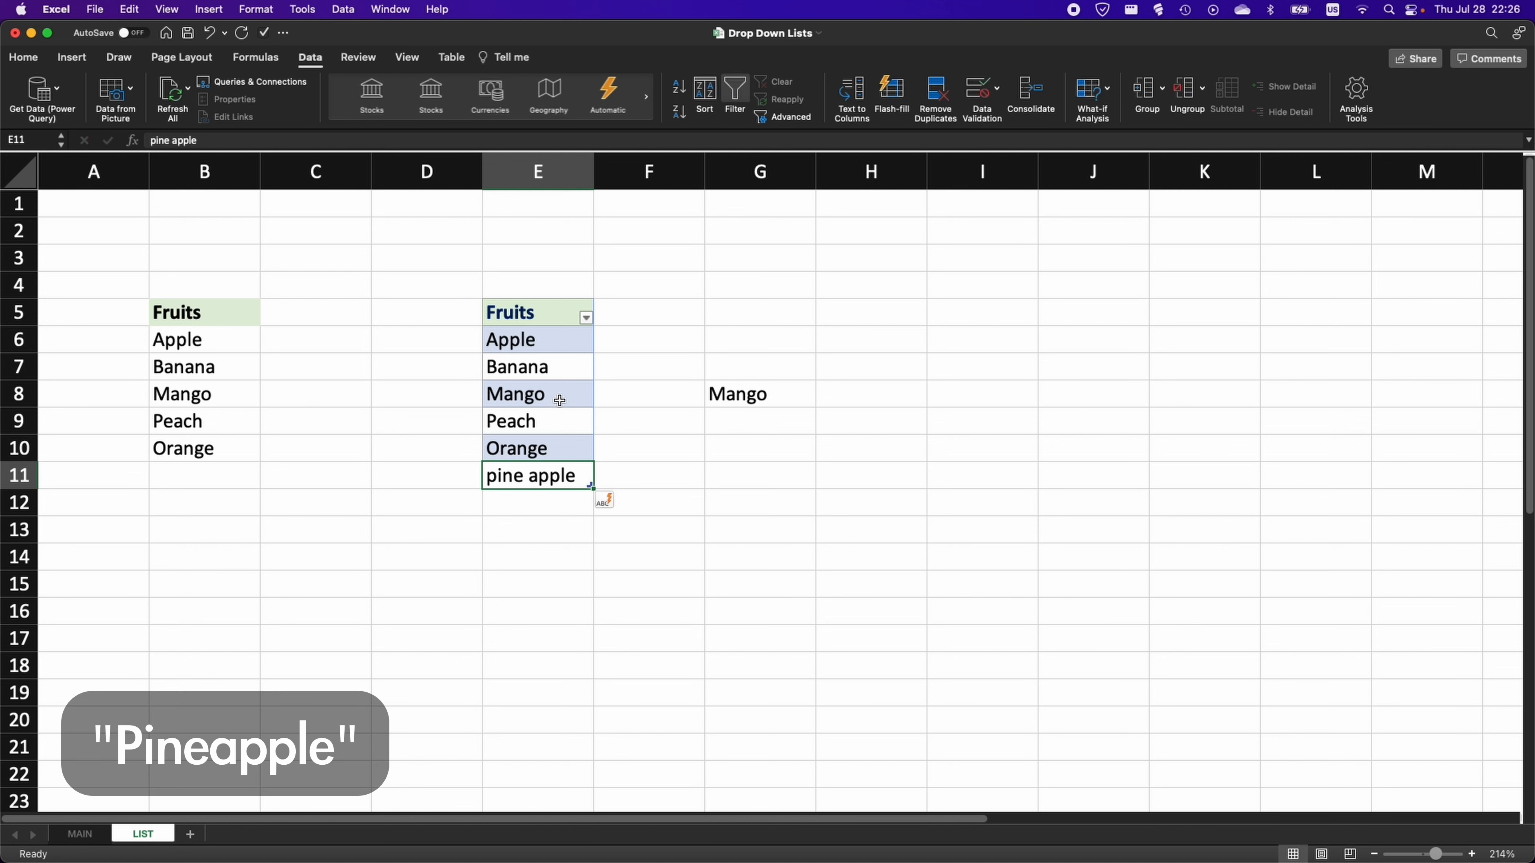
{"action": "left_click", "coordinate": [587, 318]}
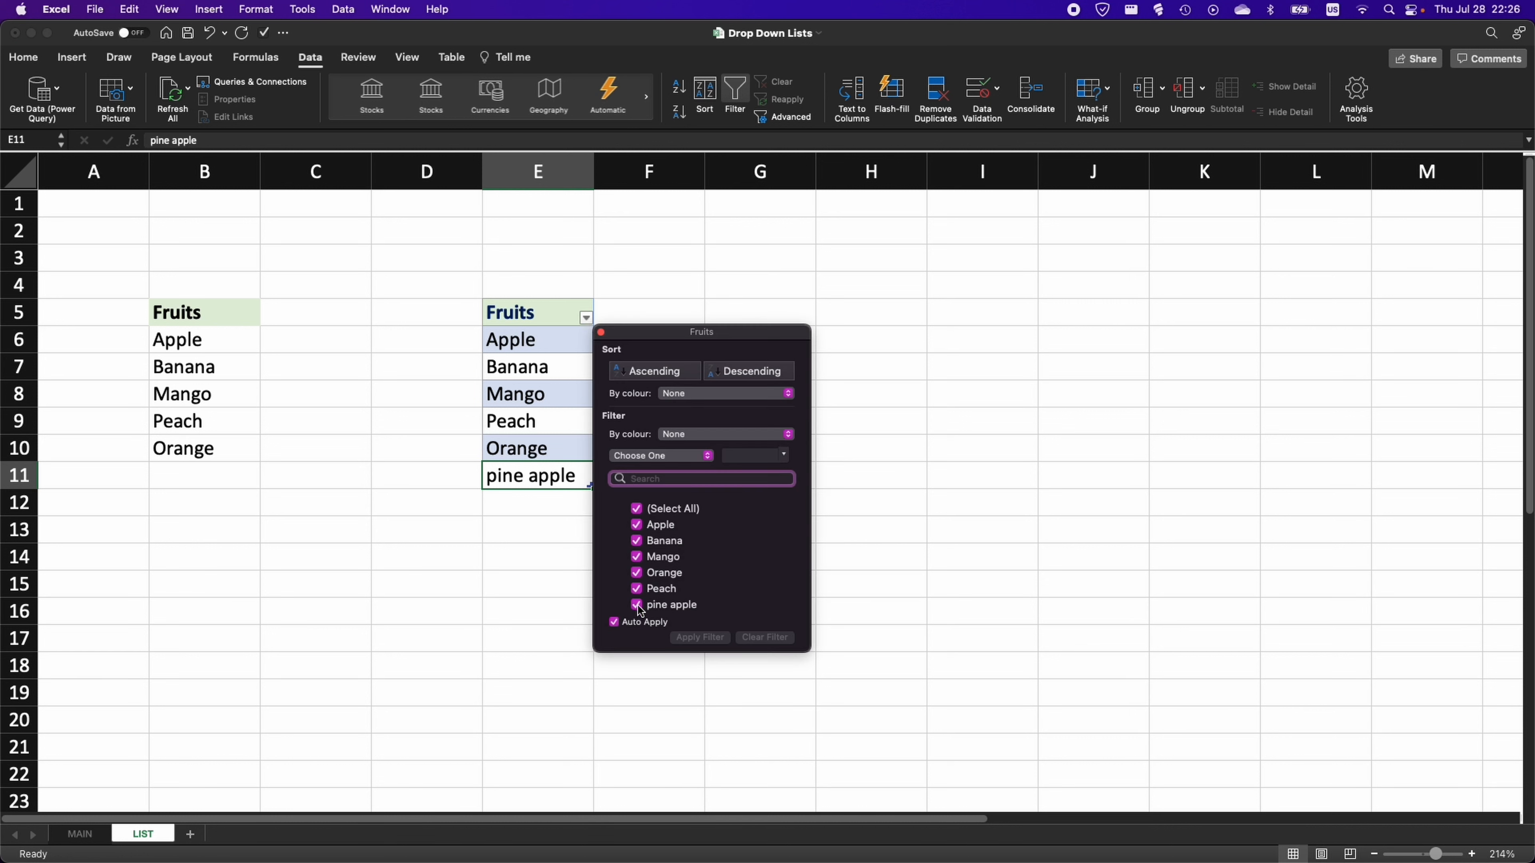
{"action": "left_click", "coordinate": [490, 528]}
On the MAIN sheet, choose Banana from the Fruit purchased drop-down in B6.
{"action": "left_click", "coordinate": [72, 837]}
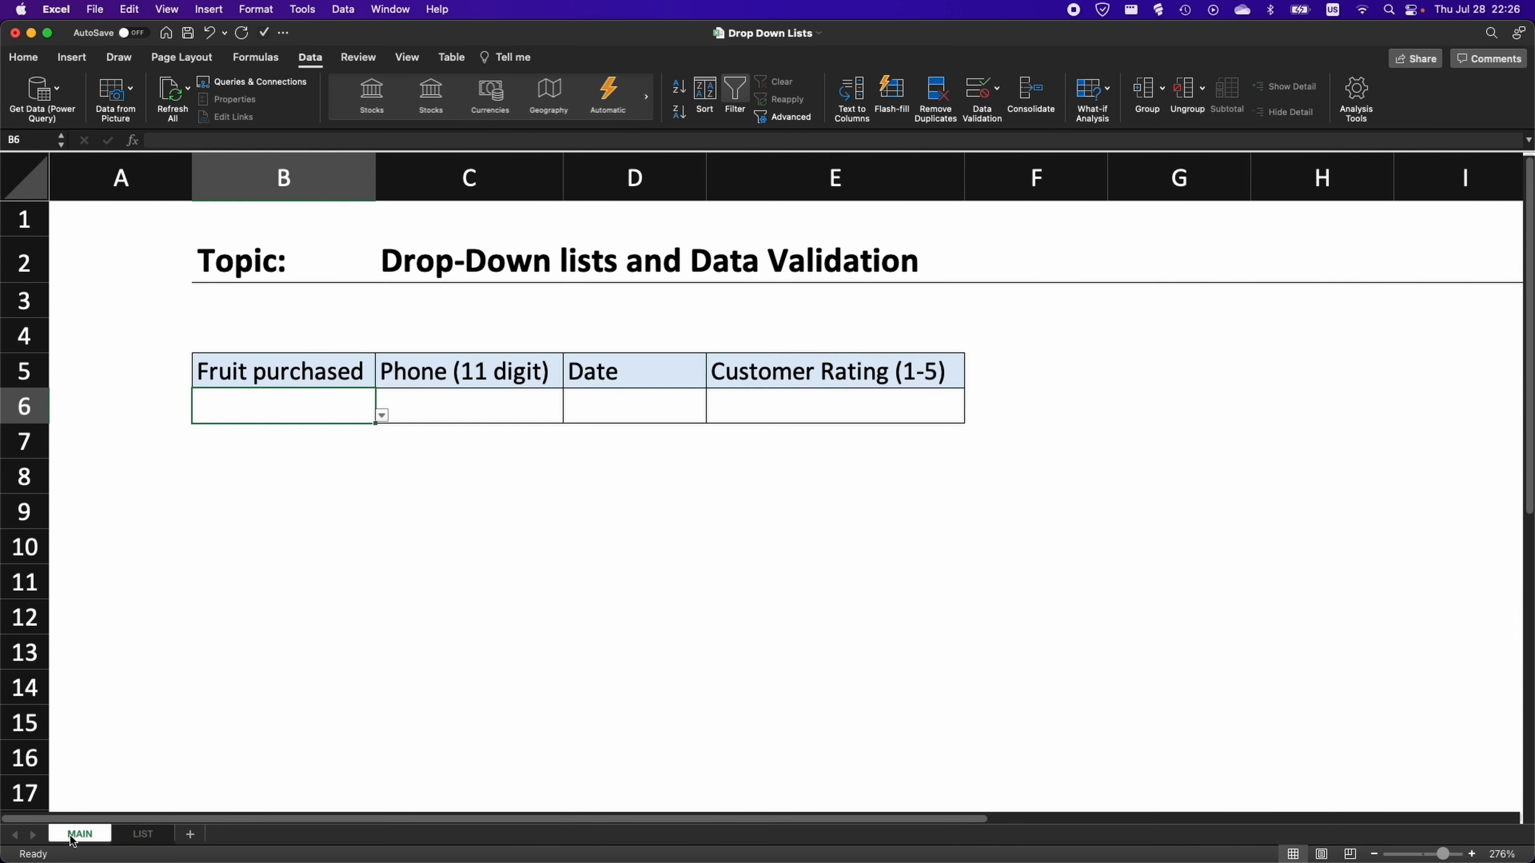
{"action": "left_click", "coordinate": [381, 416]}
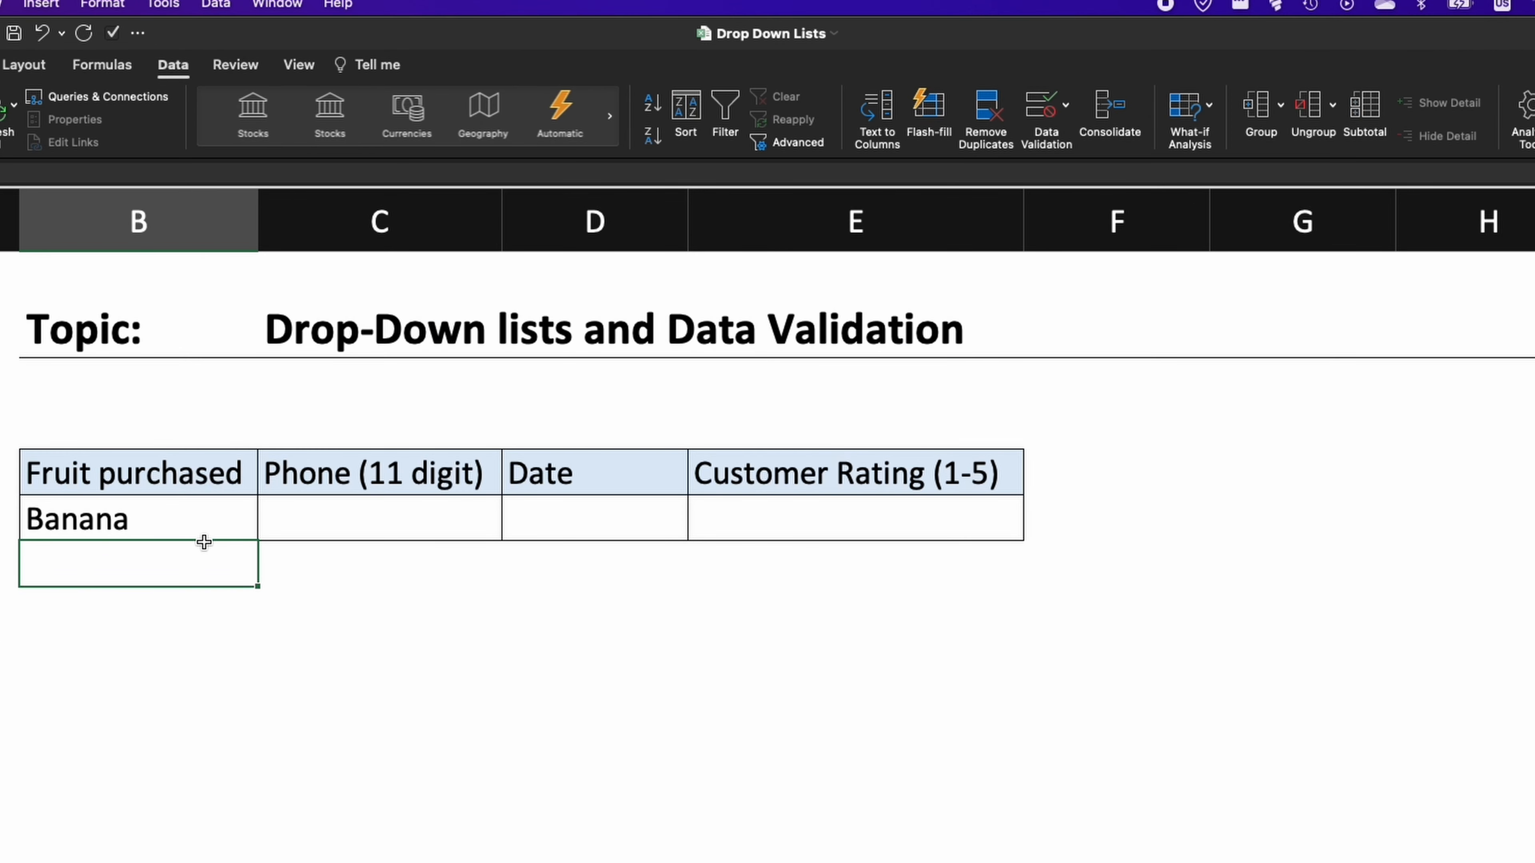
Restrict the Phone cell C6 to a text length between a minimum of 11 and a maximum of 11.
{"action": "left_click", "coordinate": [435, 510]}
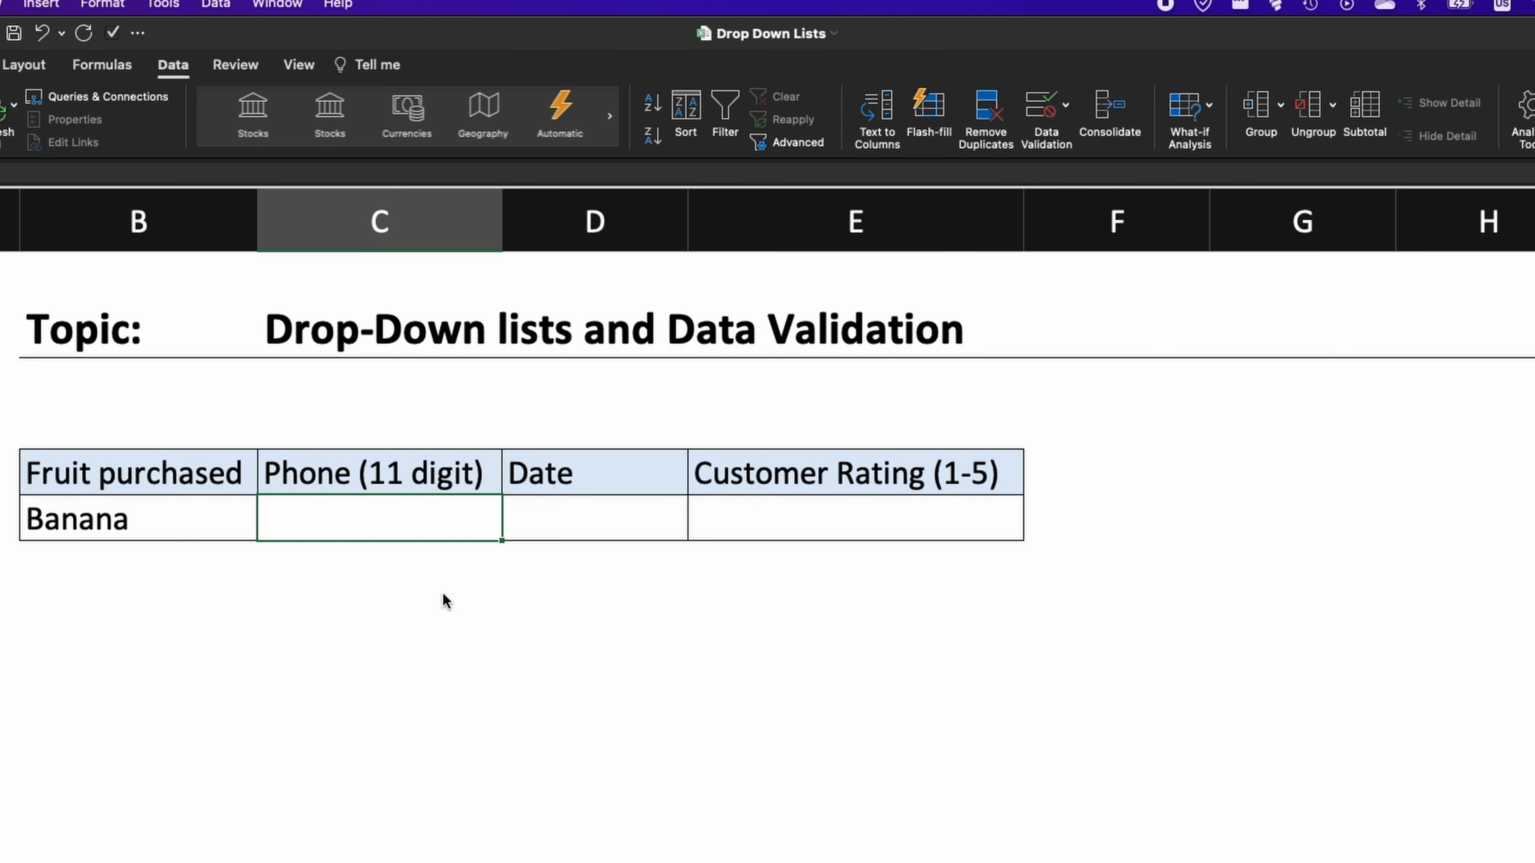
{"action": "left_click", "coordinate": [1035, 105]}
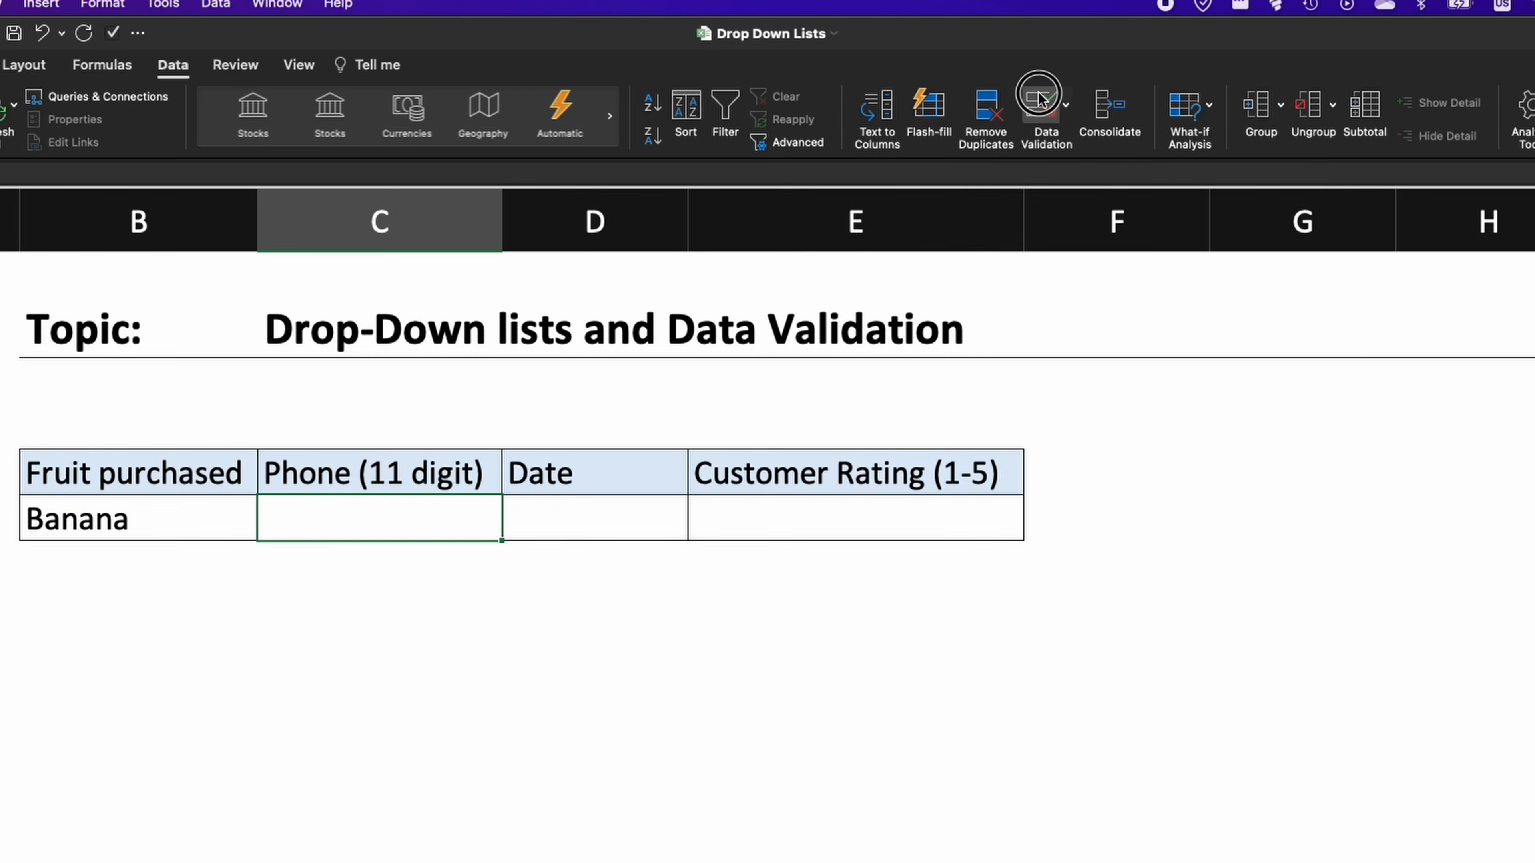
{"action": "left_click", "coordinate": [565, 325]}
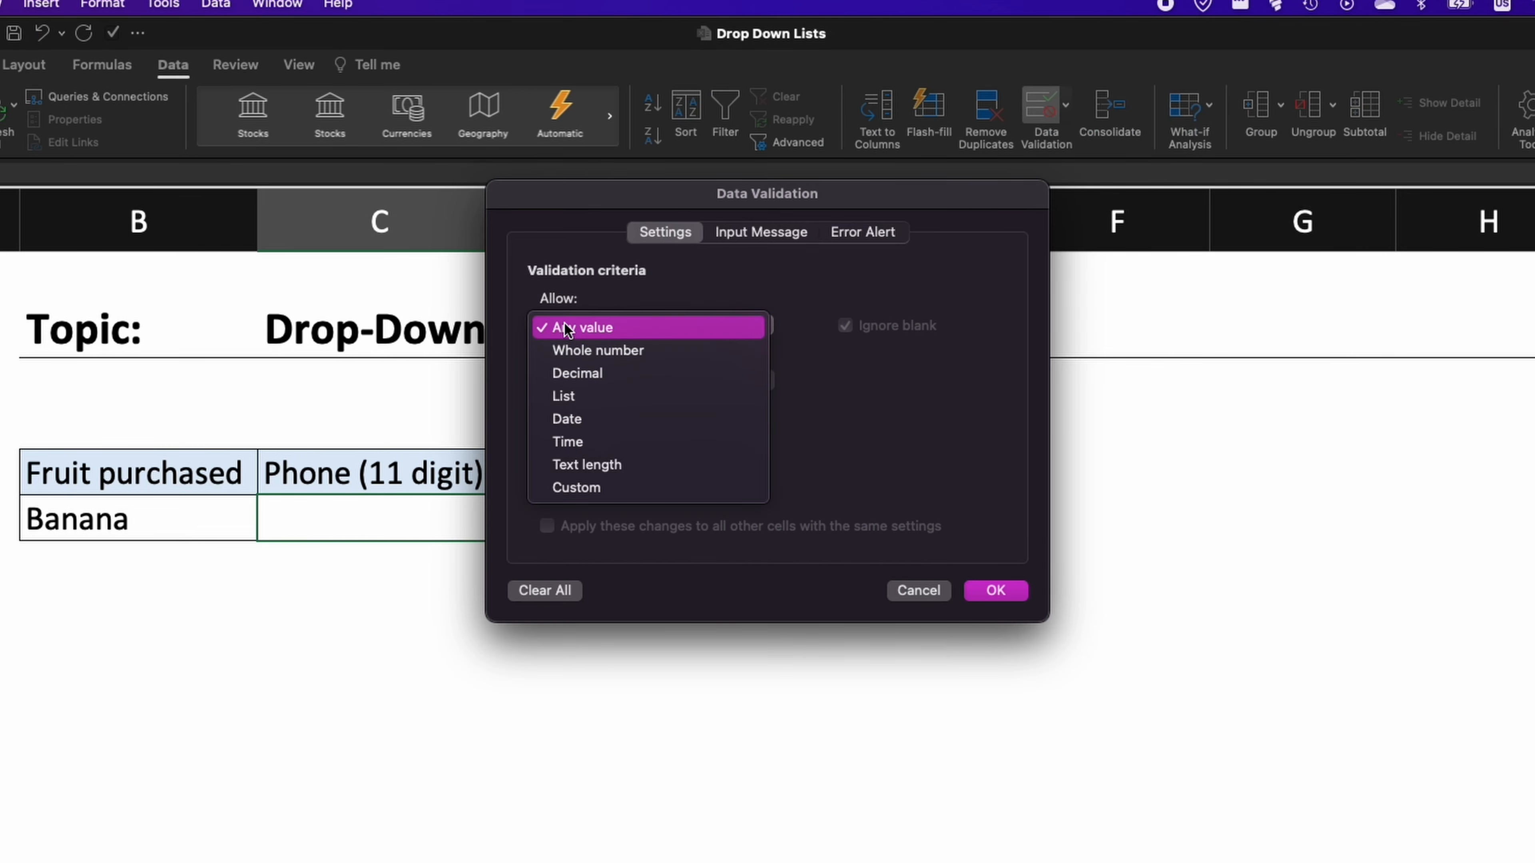
{"action": "left_click", "coordinate": [589, 466]}
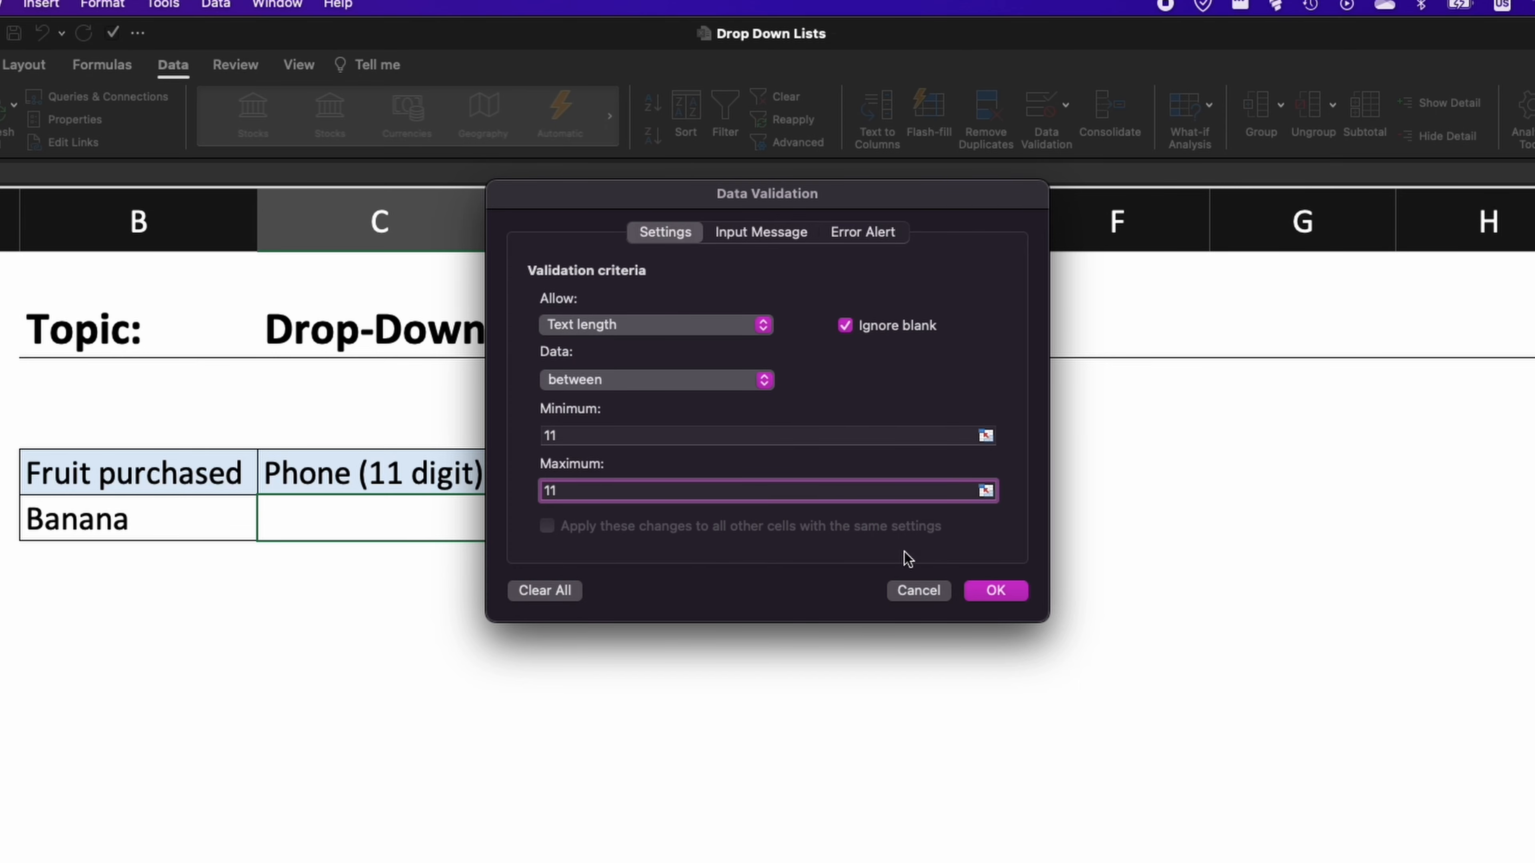
{"action": "left_click", "coordinate": [1007, 590]}
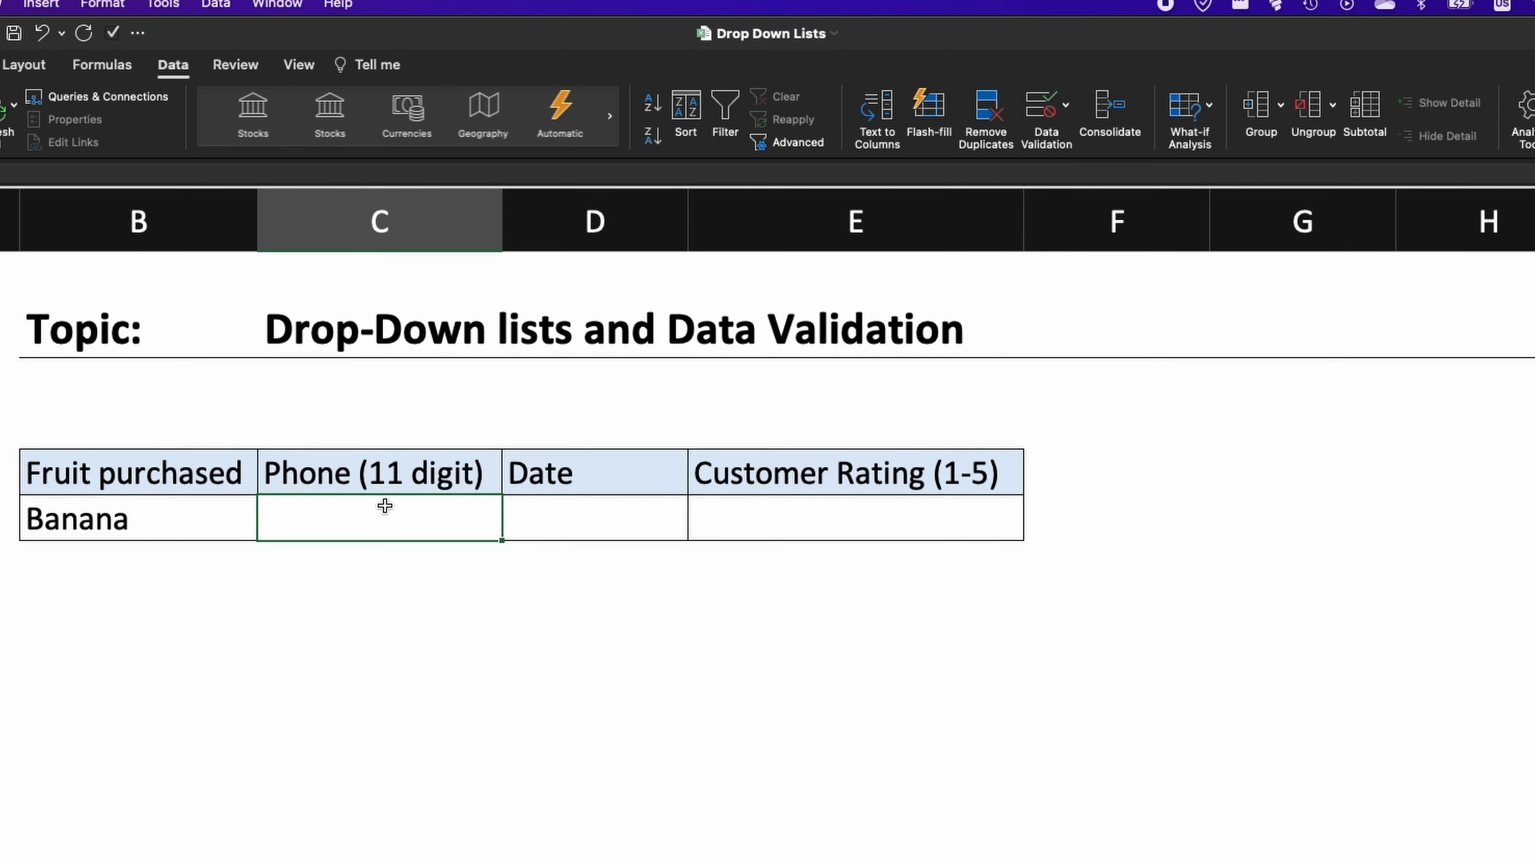
Test the Phone cell's validation with a six-digit number, and replace it with an 11-digit phone number.
{"action": "type", "text": "111111"}
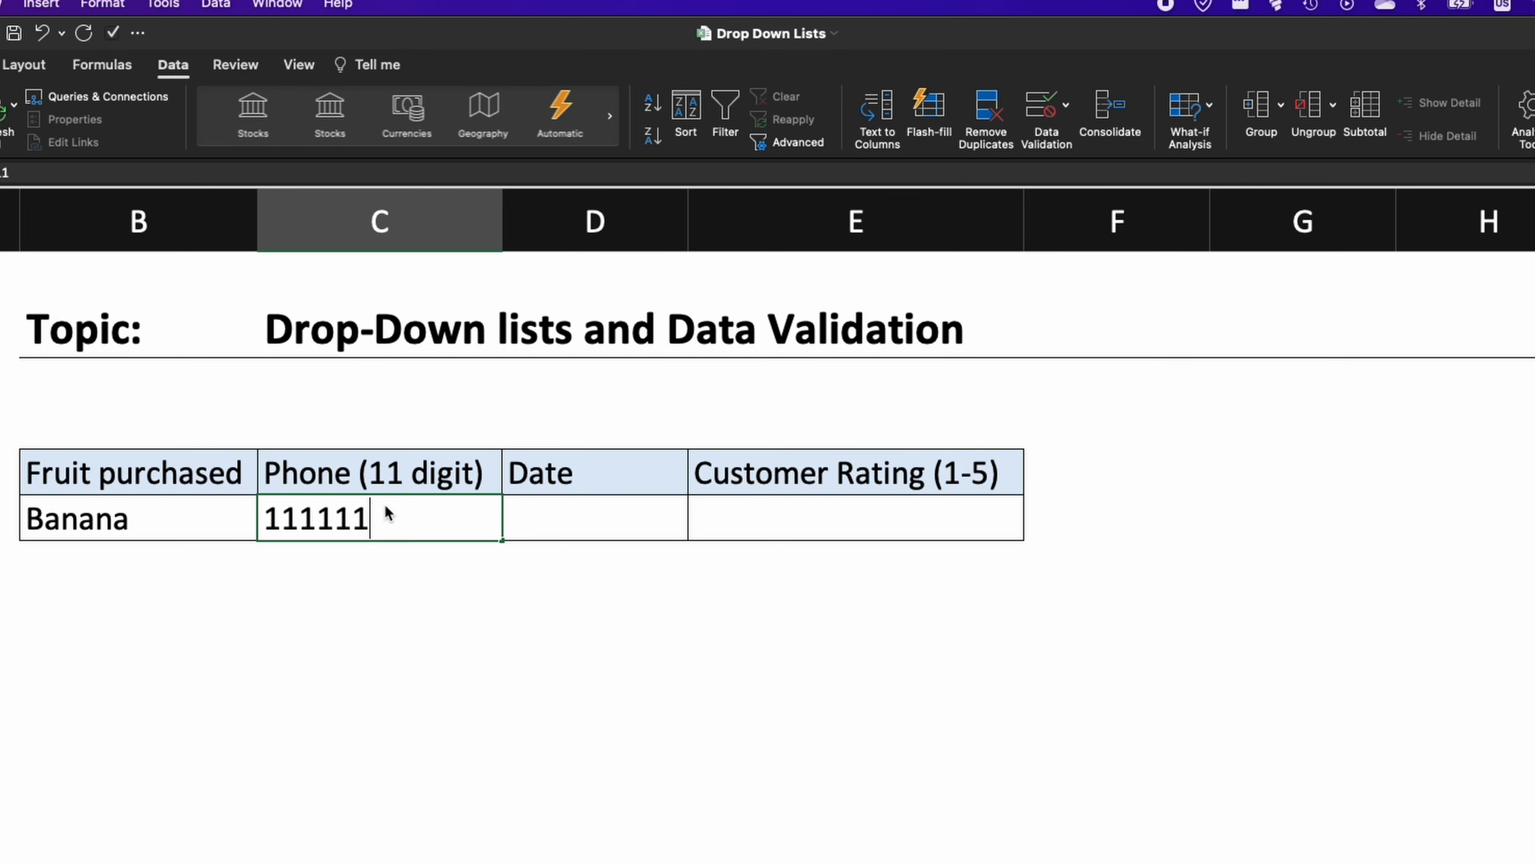
{"action": "key", "text": "Return"}
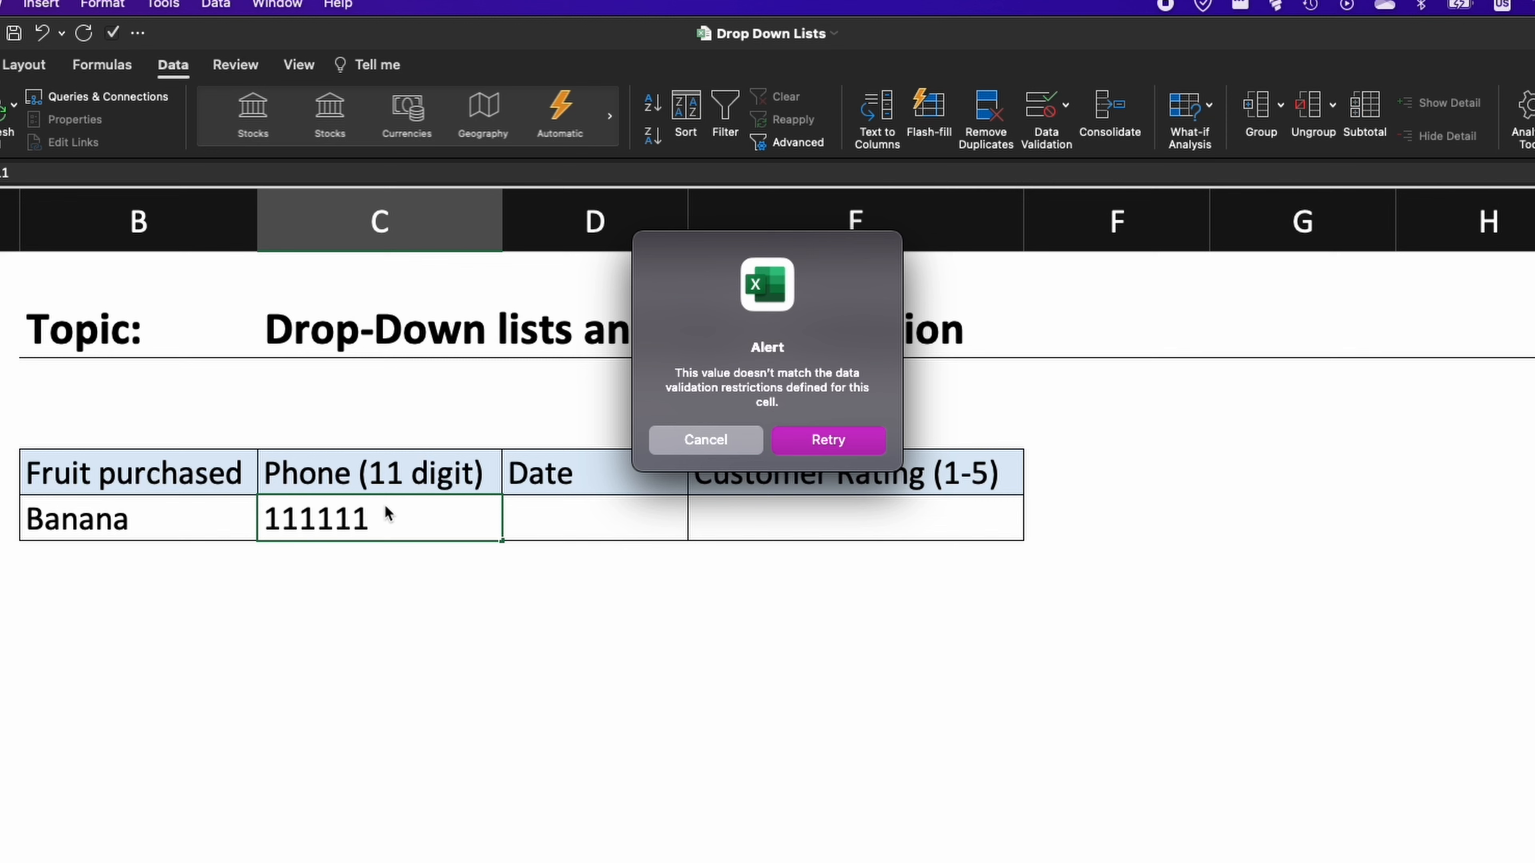
{"action": "key", "text": "Return"}
{"action": "type", "text": "11"}
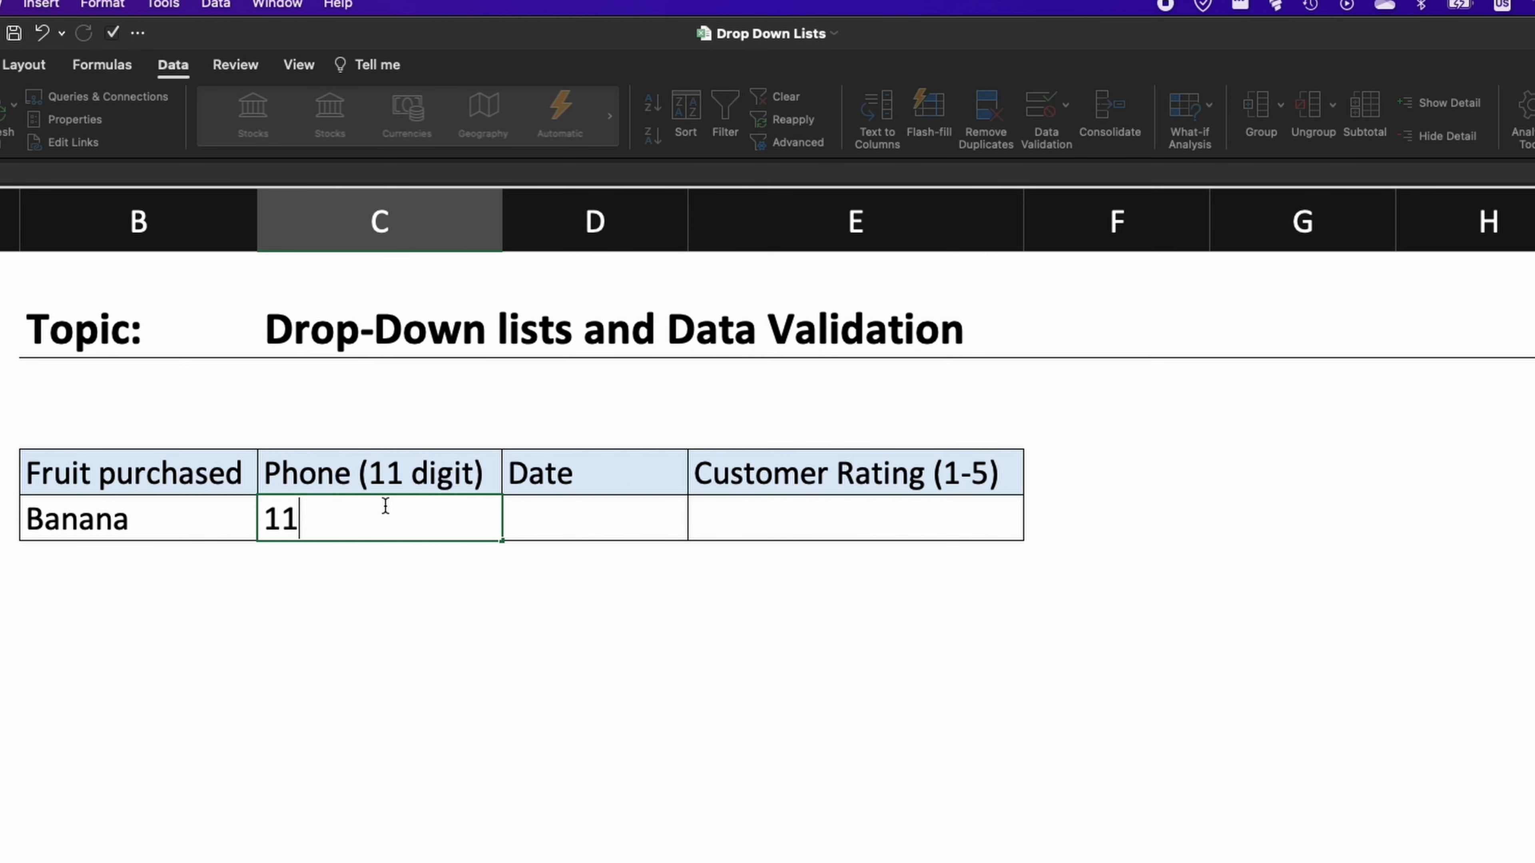
{"action": "type", "text": "111111111111"}
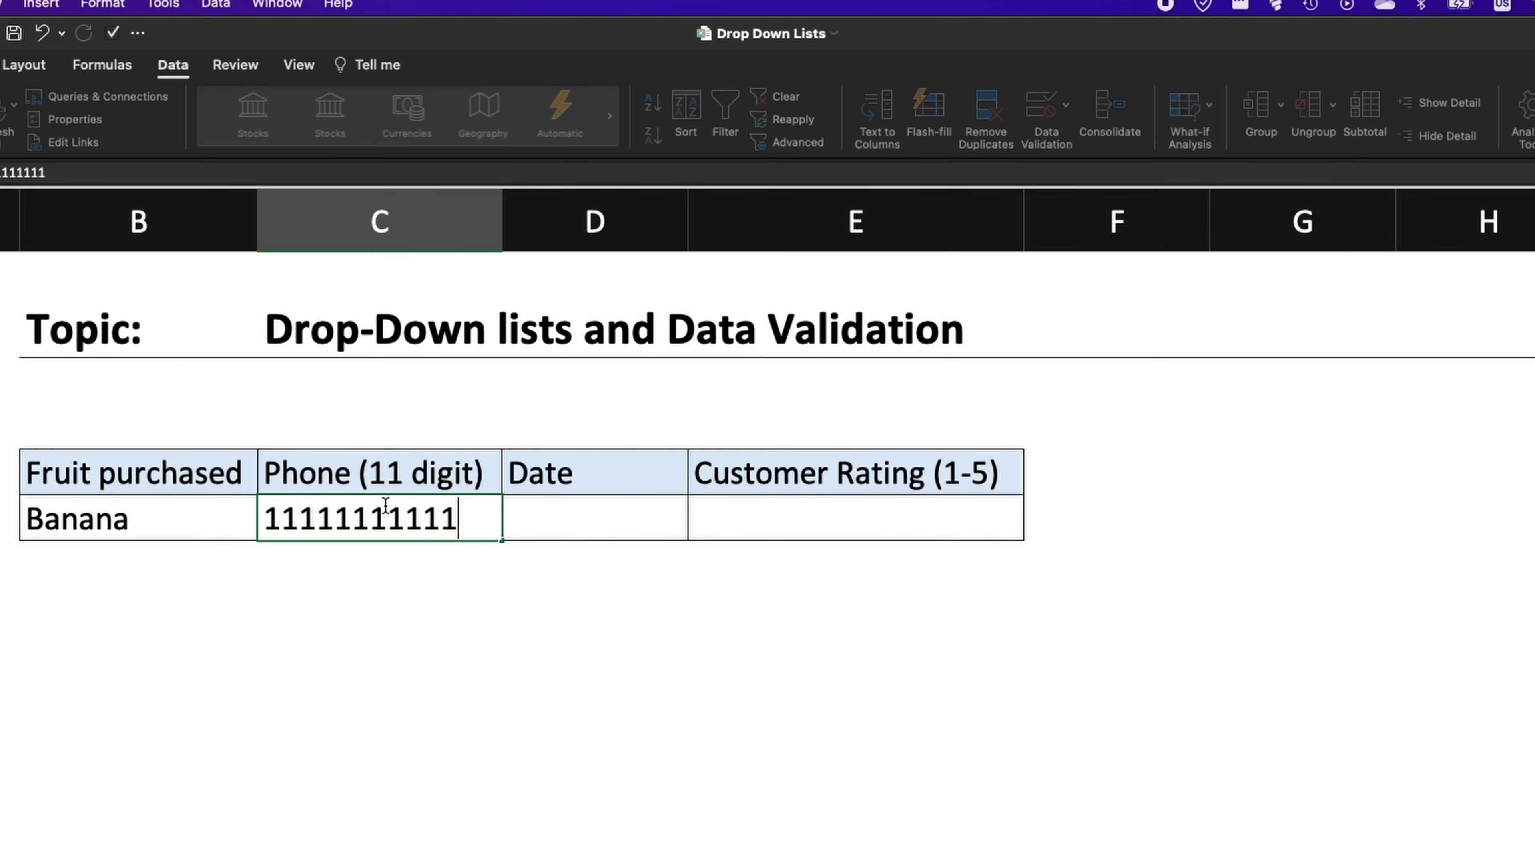